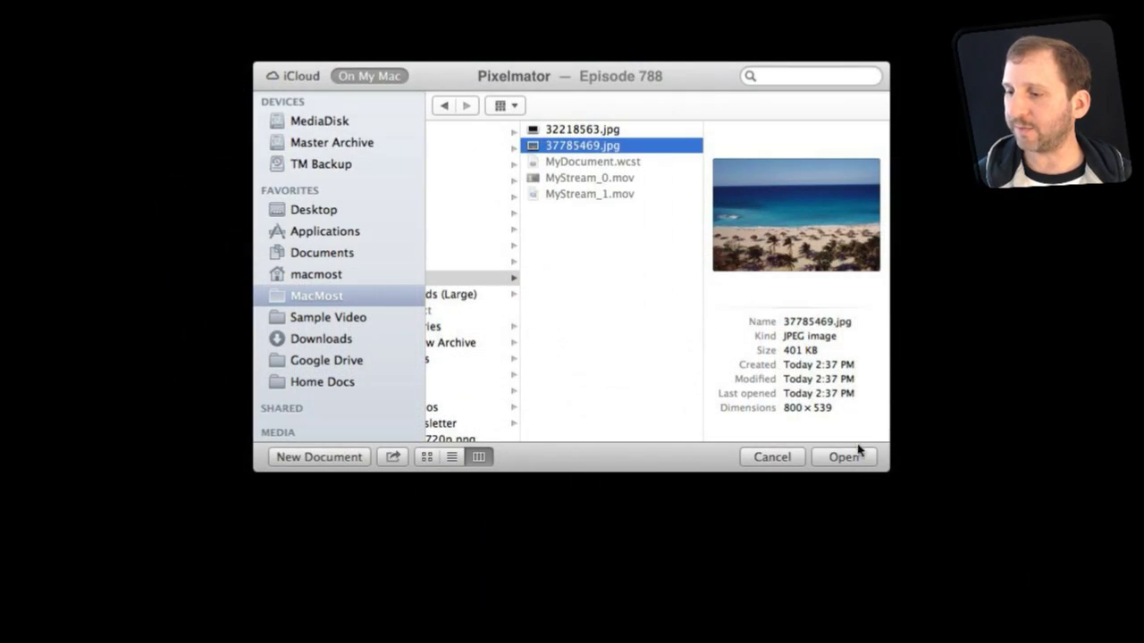
- Open the beach photo 37785469.jpg and the comet star-field 32218563.jpg in separate windows
{"action": "left_click", "coordinate": [858, 451]}
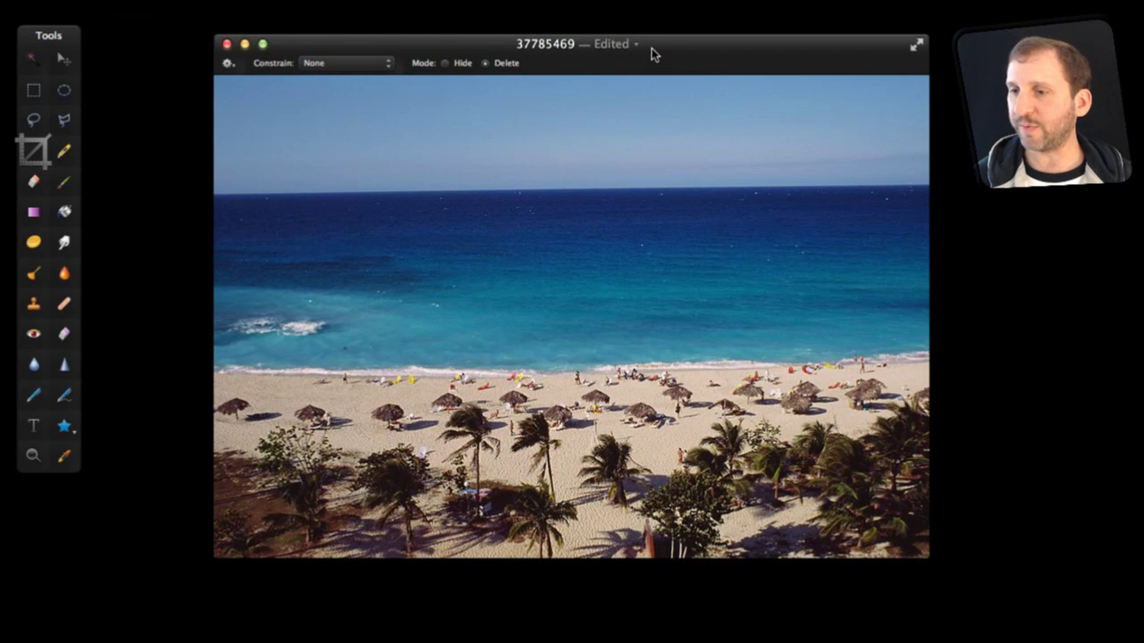
{"action": "key", "text": "super+o"}
{"action": "left_click", "coordinate": [689, 131]}
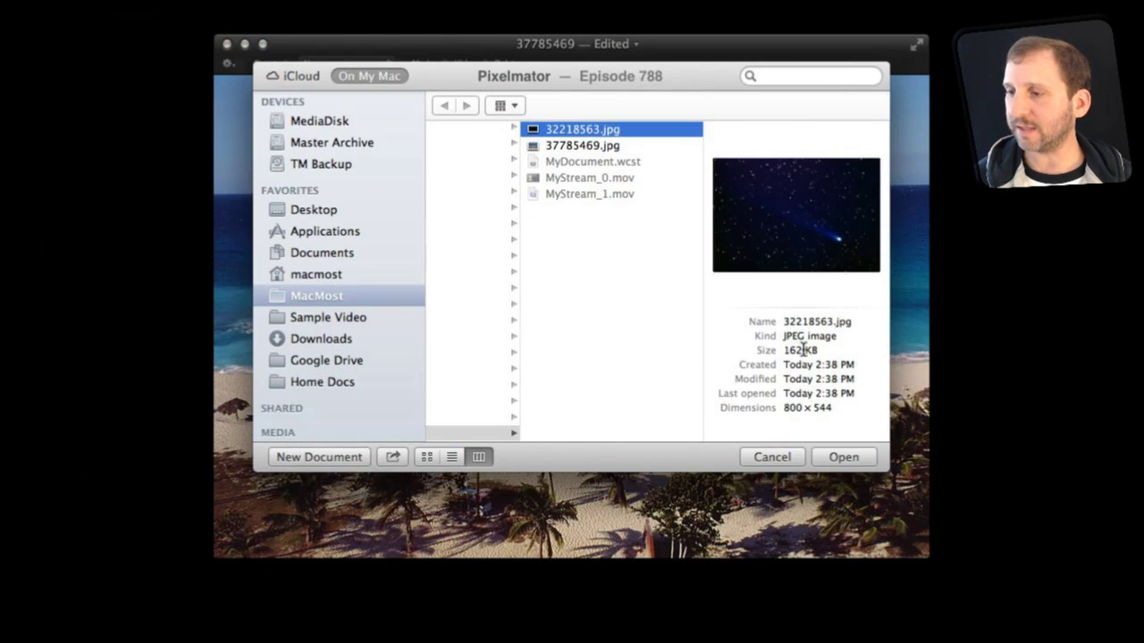
{"action": "left_click", "coordinate": [843, 457]}
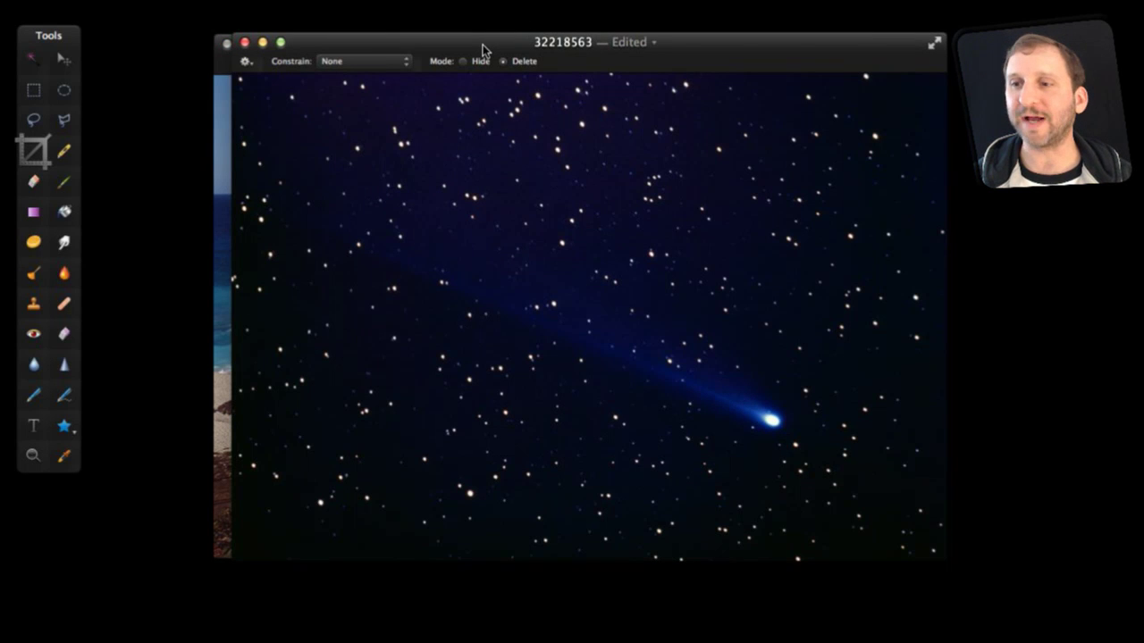
- Arrange the beach and comet windows so both are reachable, with the comet in front
{"action": "left_click_drag", "start_coordinate": [483, 49], "coordinate": [482, 103]}
{"action": "left_click", "coordinate": [429, 48]}
{"action": "left_click_drag", "start_coordinate": [430, 48], "coordinate": [327, 40]}
{"action": "left_click", "coordinate": [906, 109]}
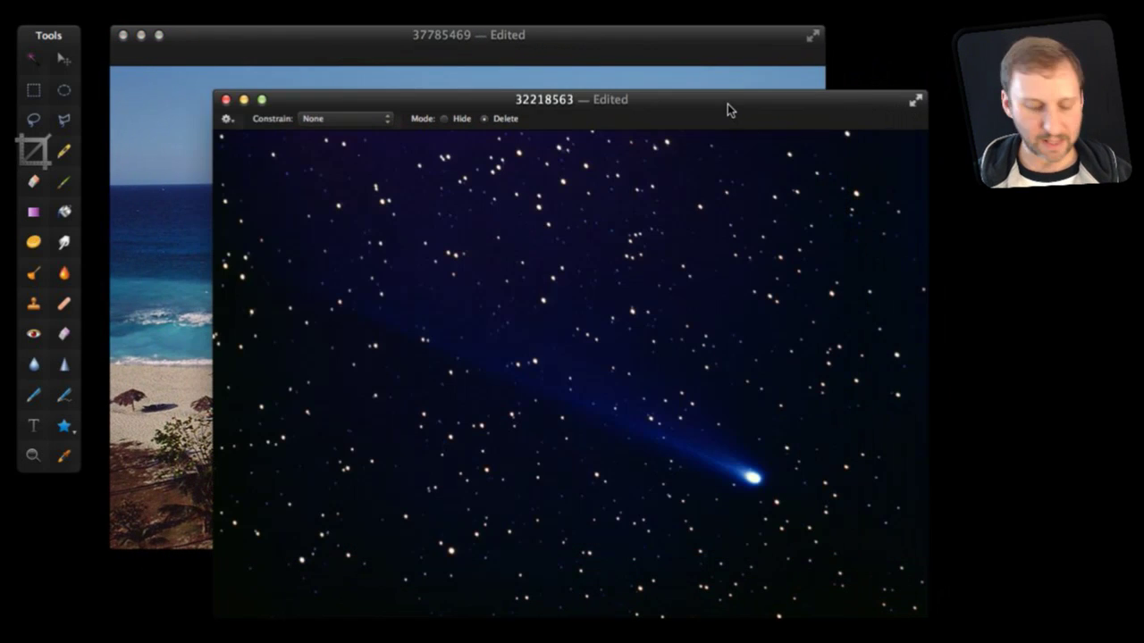
{"action": "left_click_drag", "start_coordinate": [715, 95], "coordinate": [715, 83]}
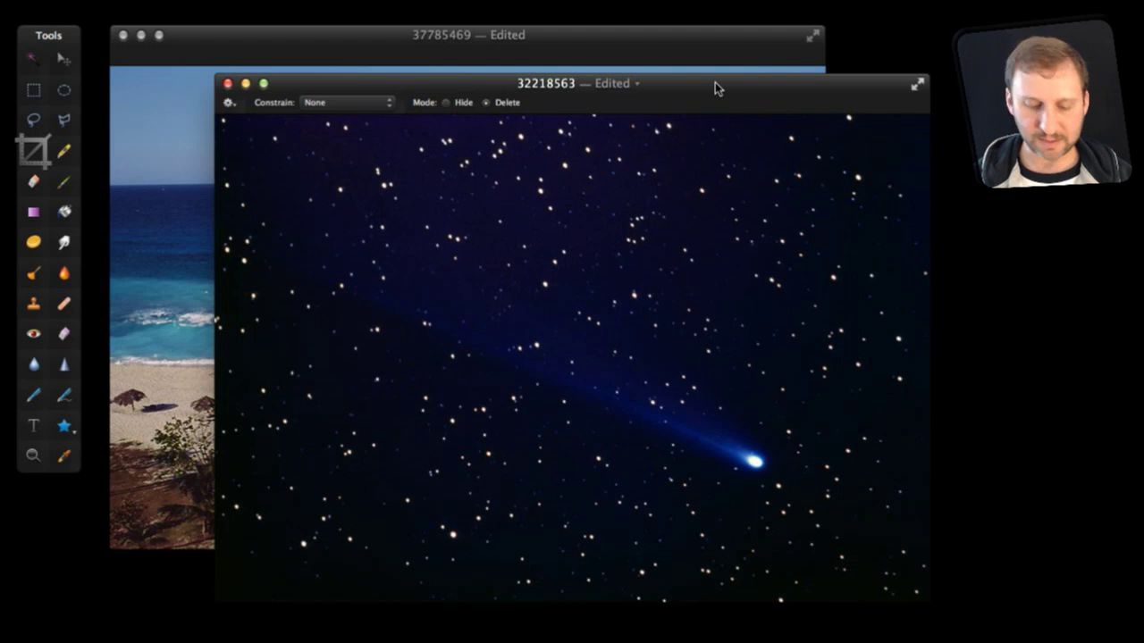
- Copy the comet star-field, paste it onto the beach photo, and close the comet window
{"action": "key", "text": "super+c"}
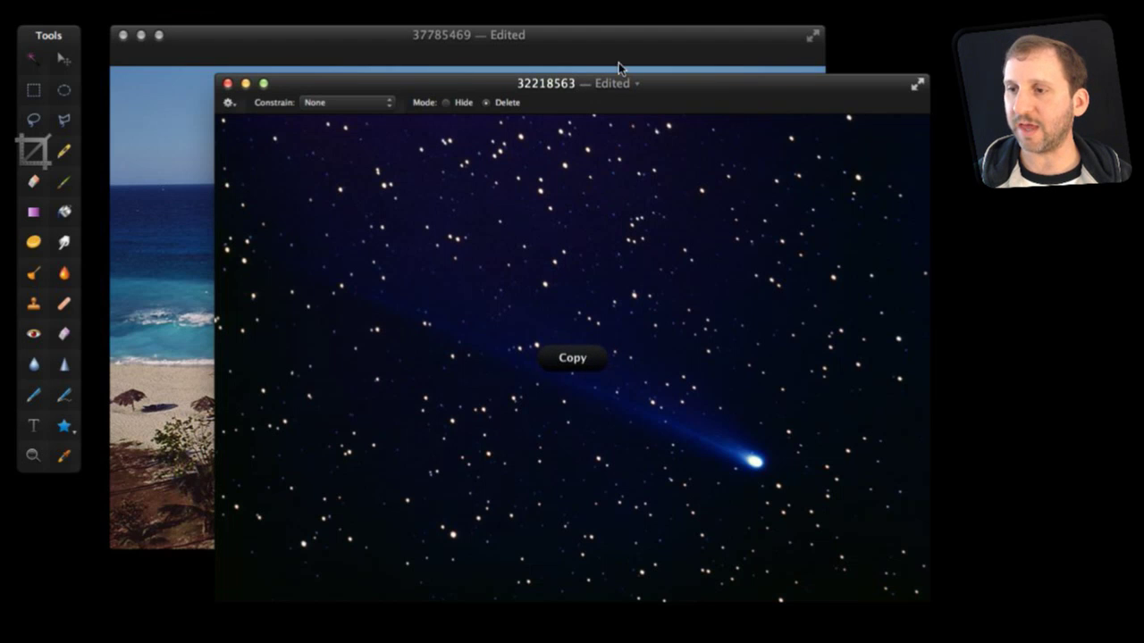
{"action": "left_click", "coordinate": [549, 43]}
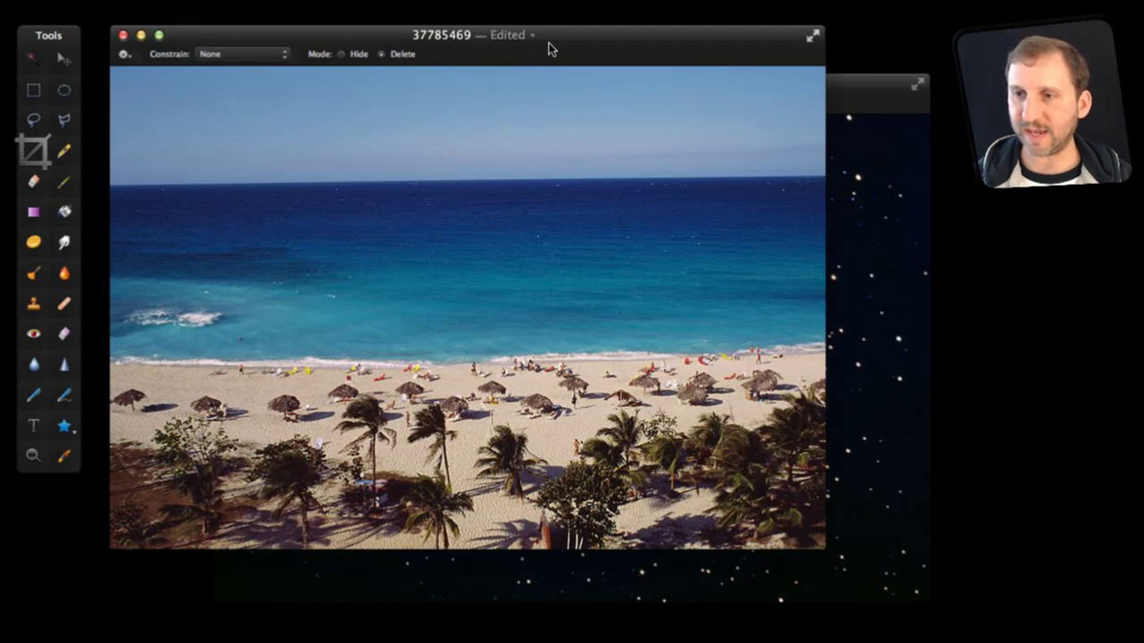
{"action": "key", "text": "super+v"}
{"action": "left_click", "coordinate": [842, 88]}
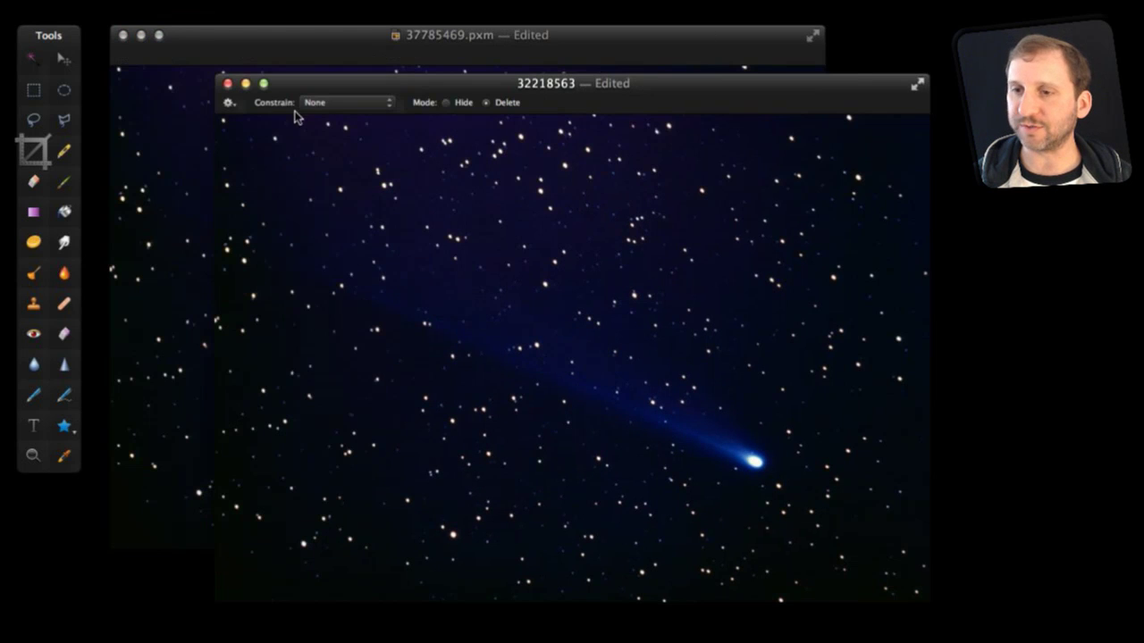
{"action": "left_click", "coordinate": [226, 83]}
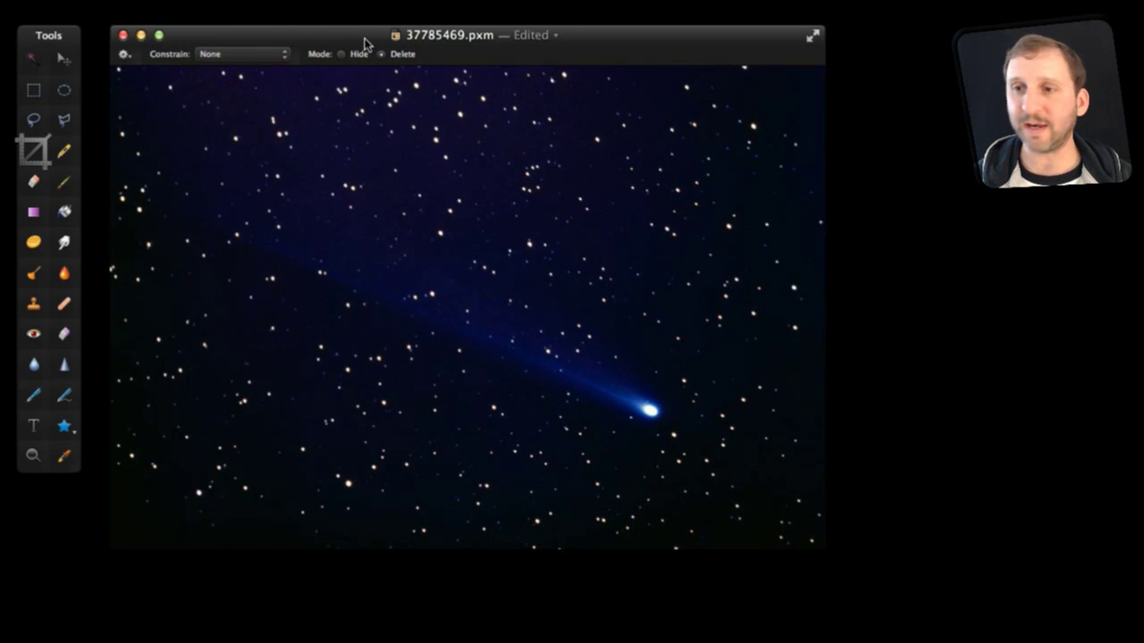
- Show the Layers panel and move it off the image
{"action": "left_click", "coordinate": [373, 8]}
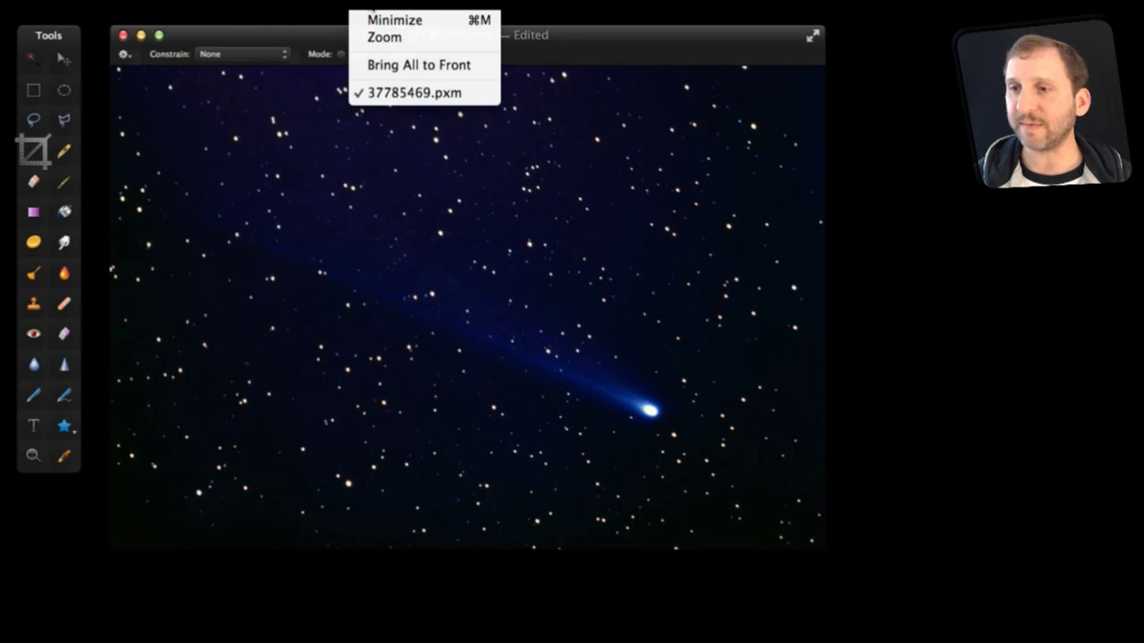
{"action": "mouse_move", "coordinate": [323, 4]}
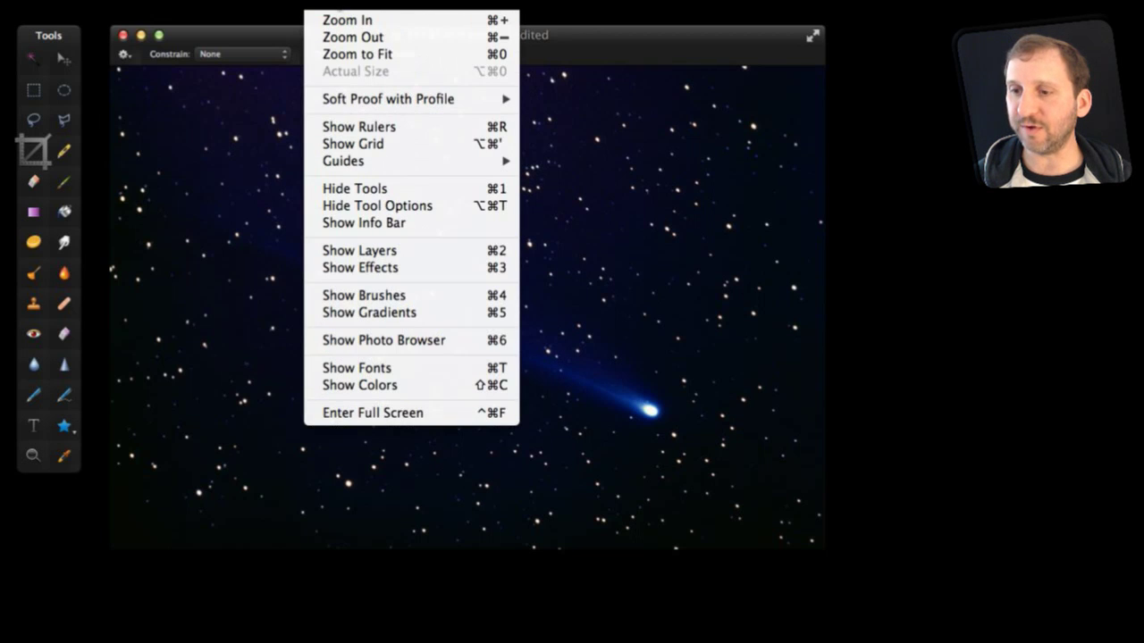
{"action": "left_click", "coordinate": [362, 251]}
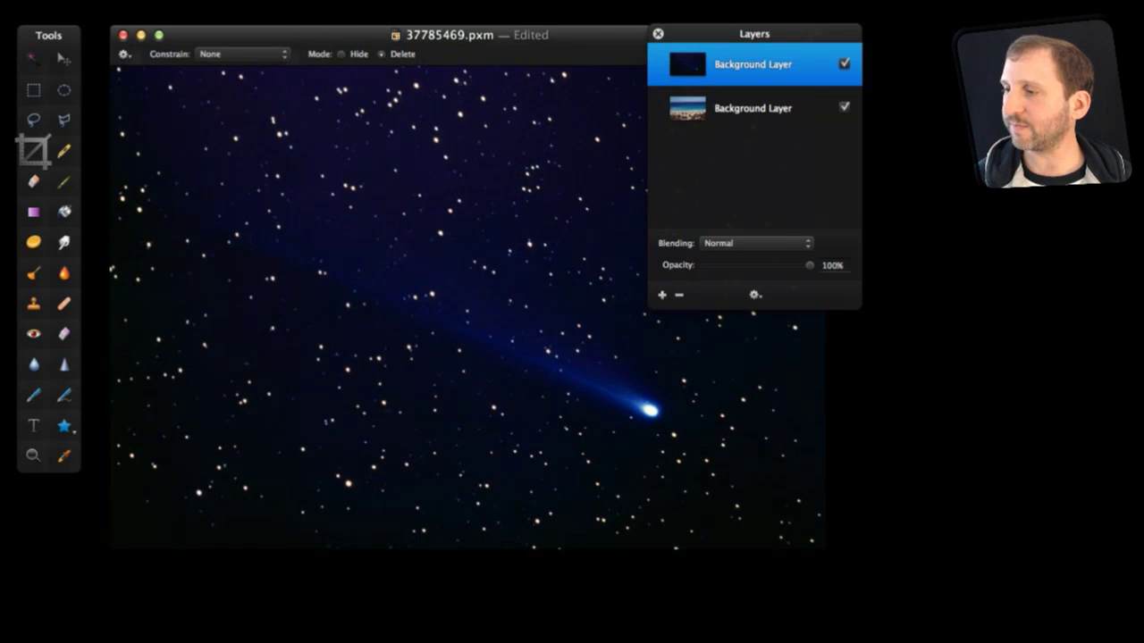
{"action": "left_click_drag", "start_coordinate": [817, 36], "coordinate": [864, 149]}
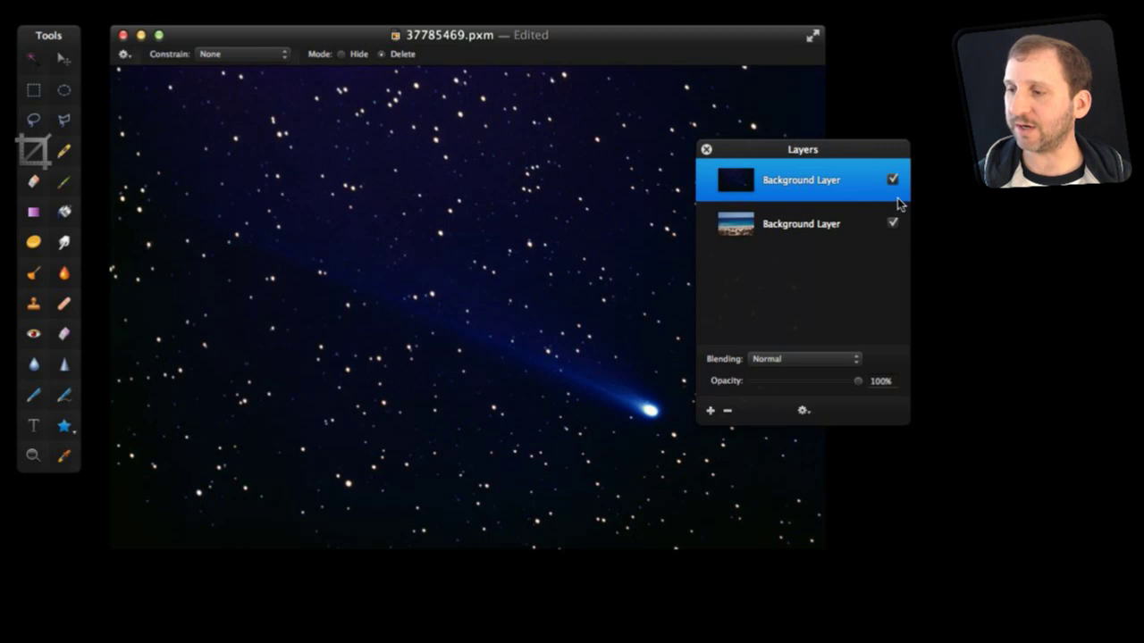
- Hide the bottom beach layer and rename the layers Stars and Beach
{"action": "left_click", "coordinate": [892, 182]}
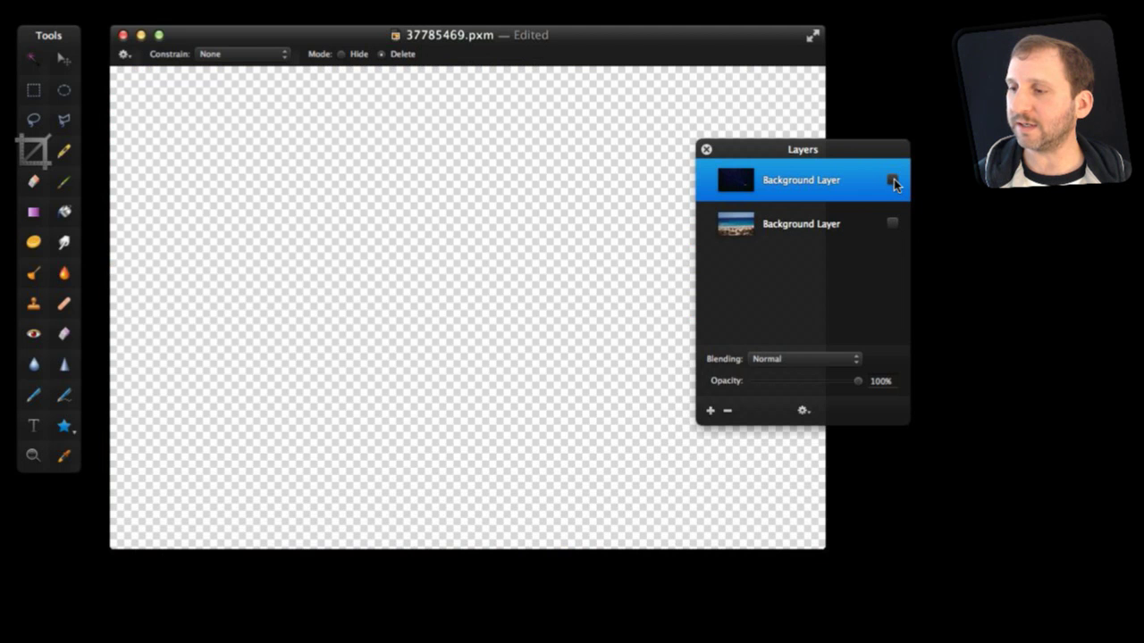
{"action": "left_click", "coordinate": [892, 224]}
{"action": "left_click", "coordinate": [892, 225]}
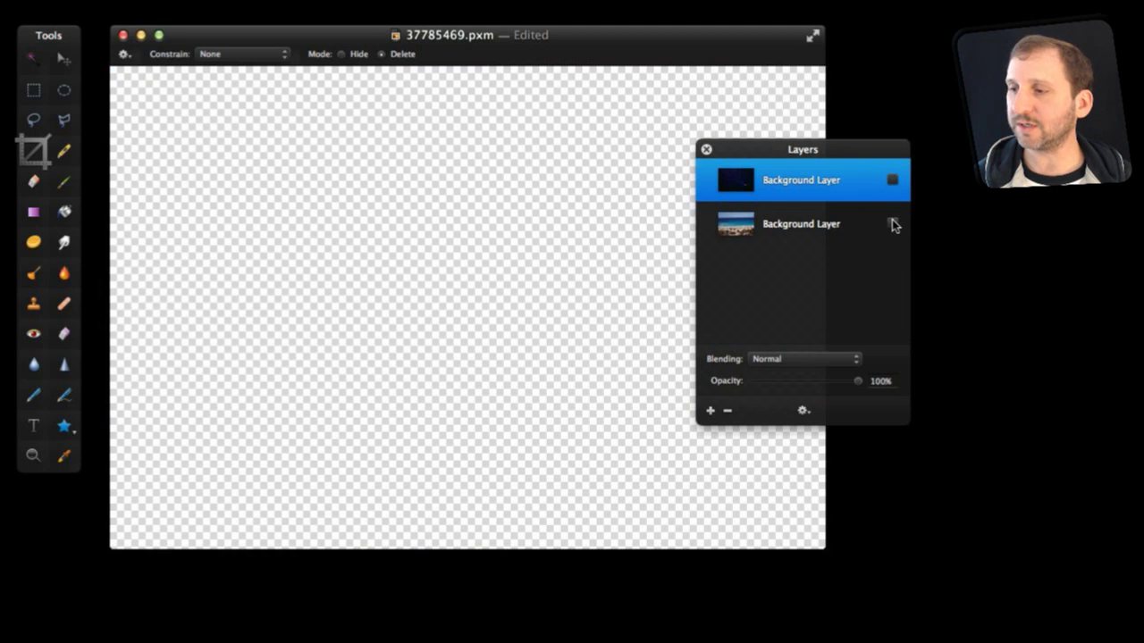
{"action": "left_click", "coordinate": [894, 182]}
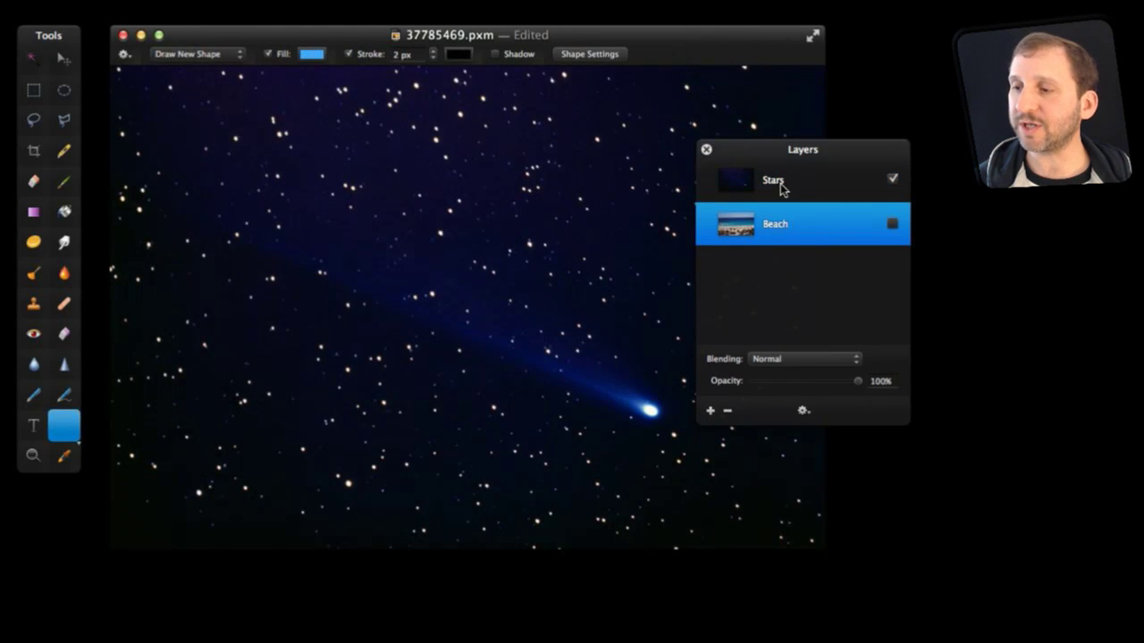
{"action": "double_click", "coordinate": [774, 181]}
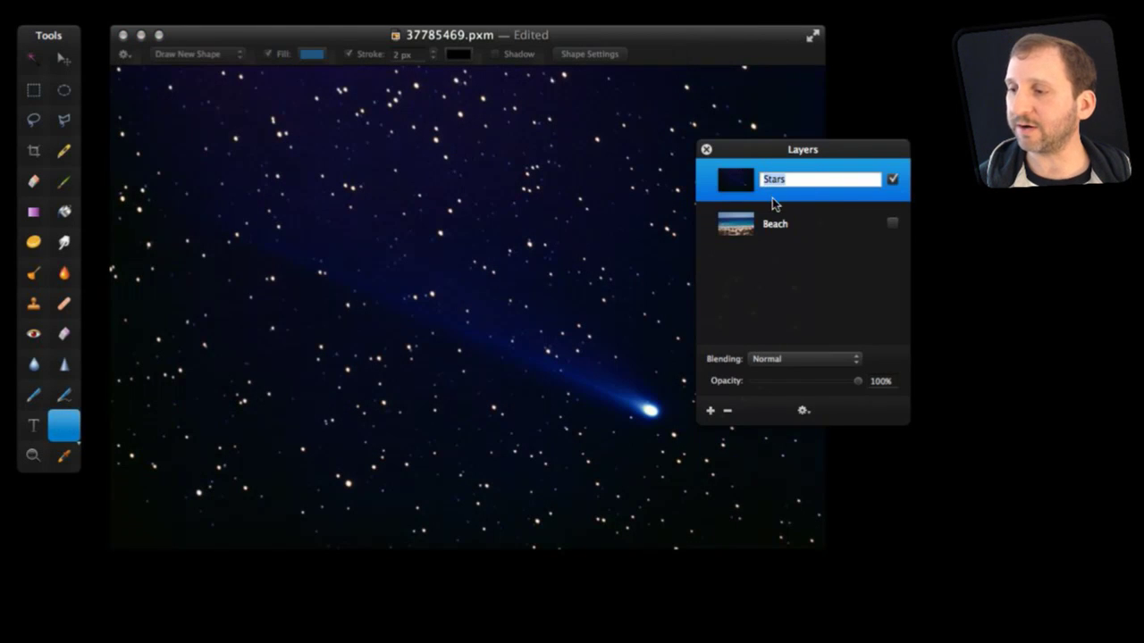
{"action": "left_click", "coordinate": [806, 259]}
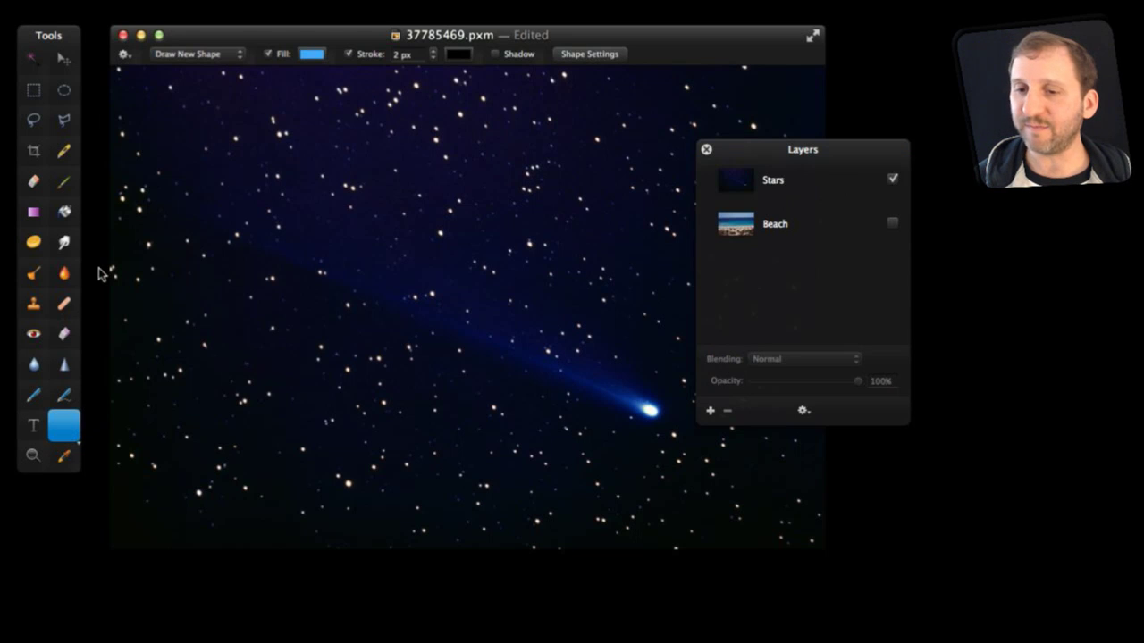
{"action": "left_click", "coordinate": [63, 435]}
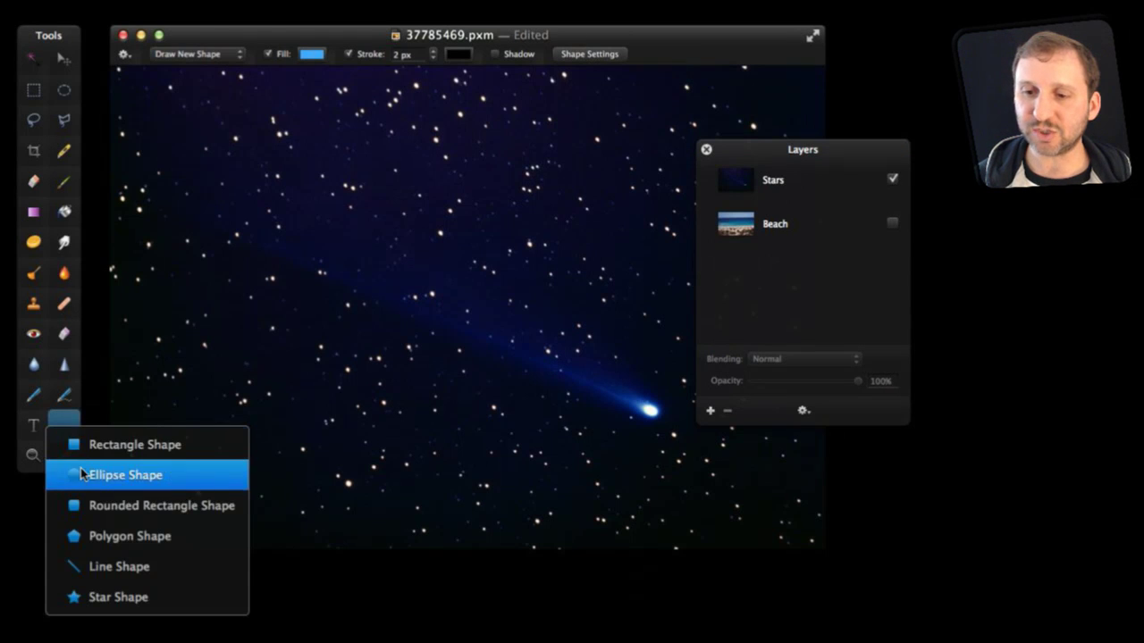
- Draw a rounded rectangle, place its Shape layer under Stars, and clip Stars to it
{"action": "left_click", "coordinate": [100, 505]}
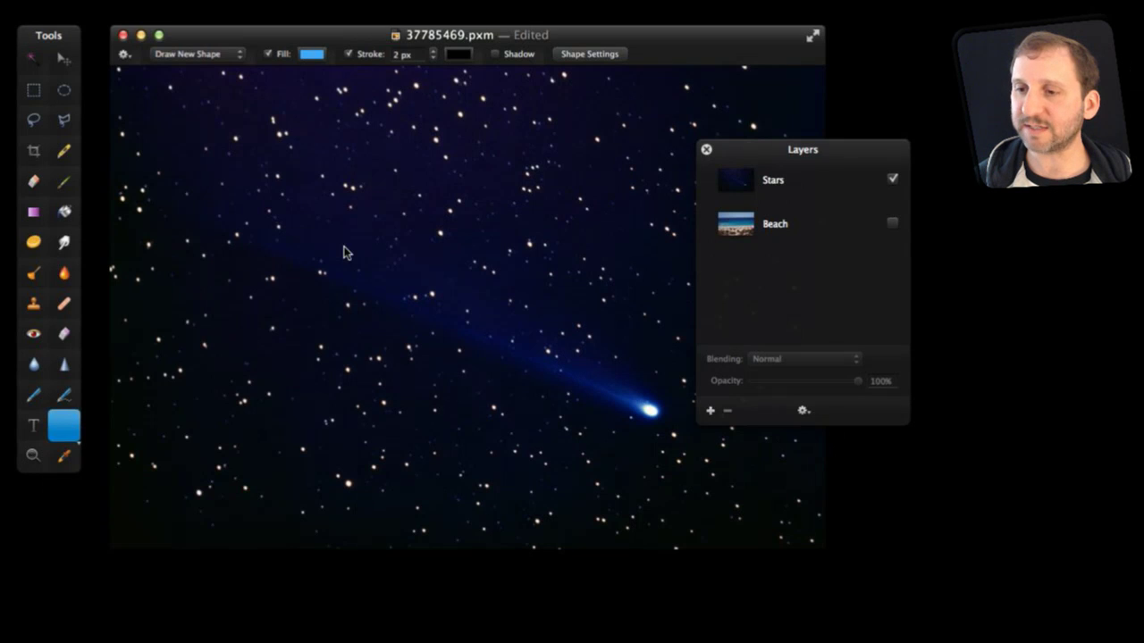
{"action": "left_click_drag", "start_coordinate": [331, 204], "coordinate": [573, 338]}
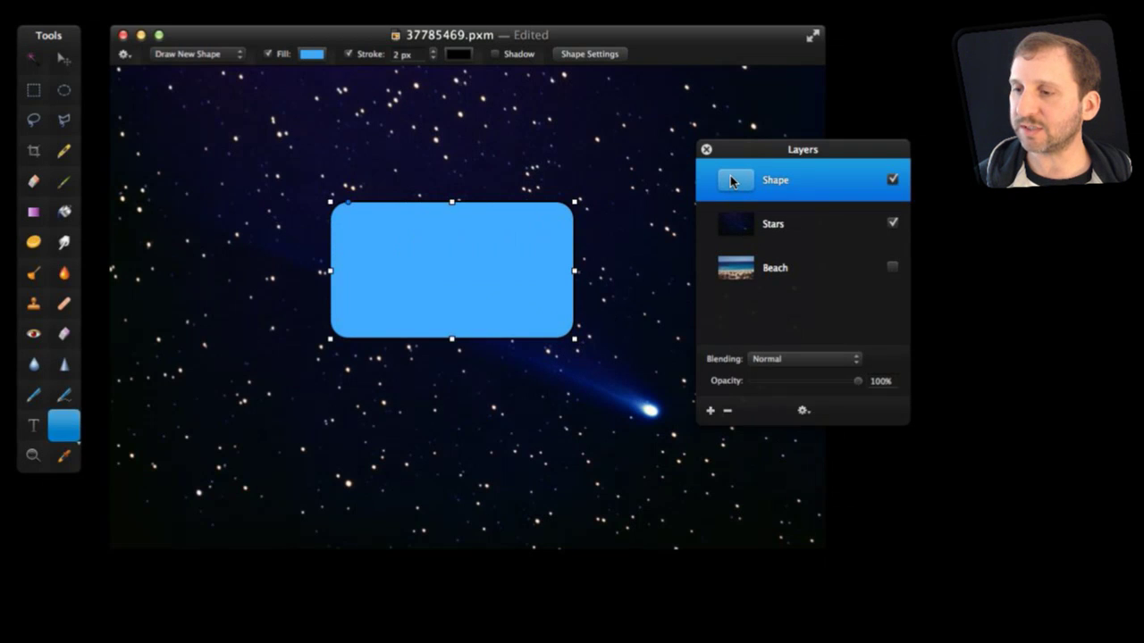
{"action": "left_click_drag", "start_coordinate": [732, 180], "coordinate": [738, 243]}
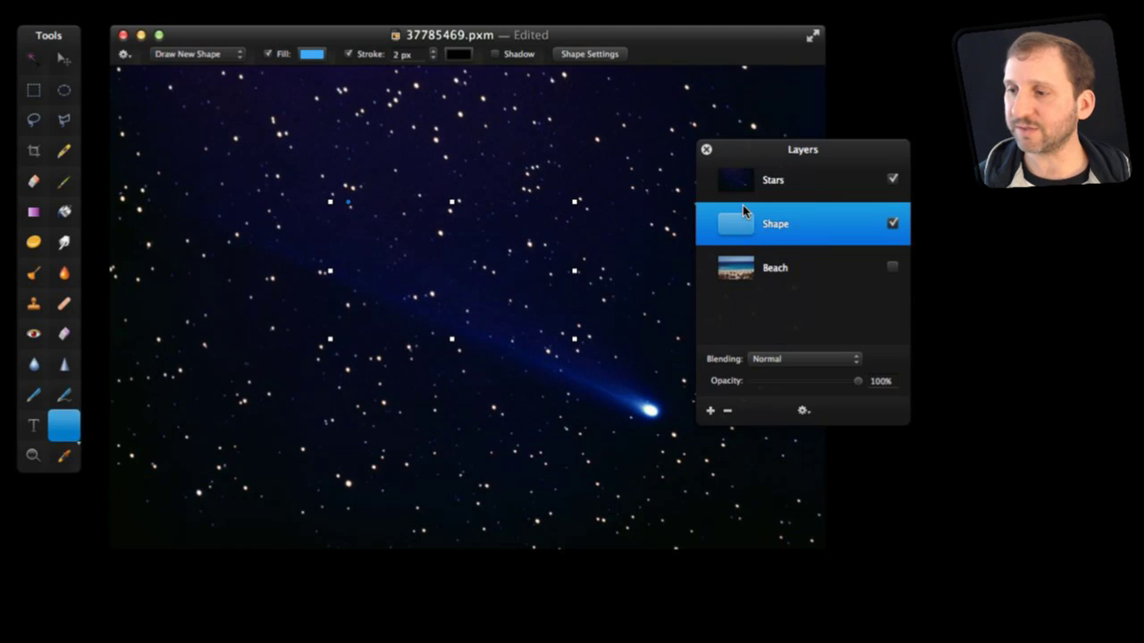
{"action": "left_click", "coordinate": [745, 195]}
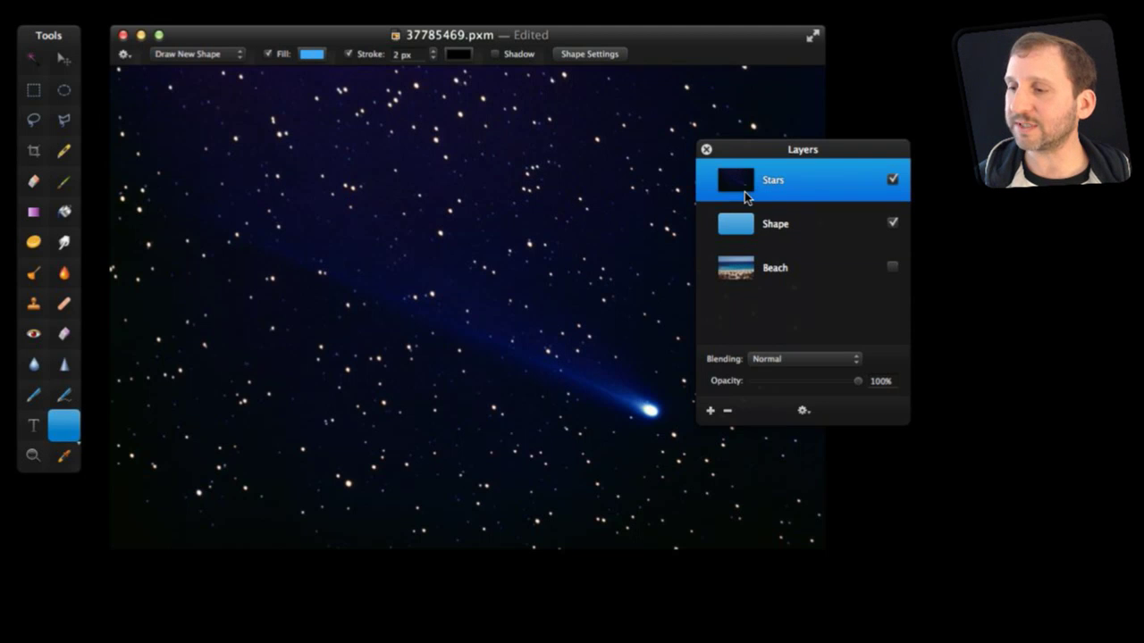
{"action": "right_click", "coordinate": [745, 196]}
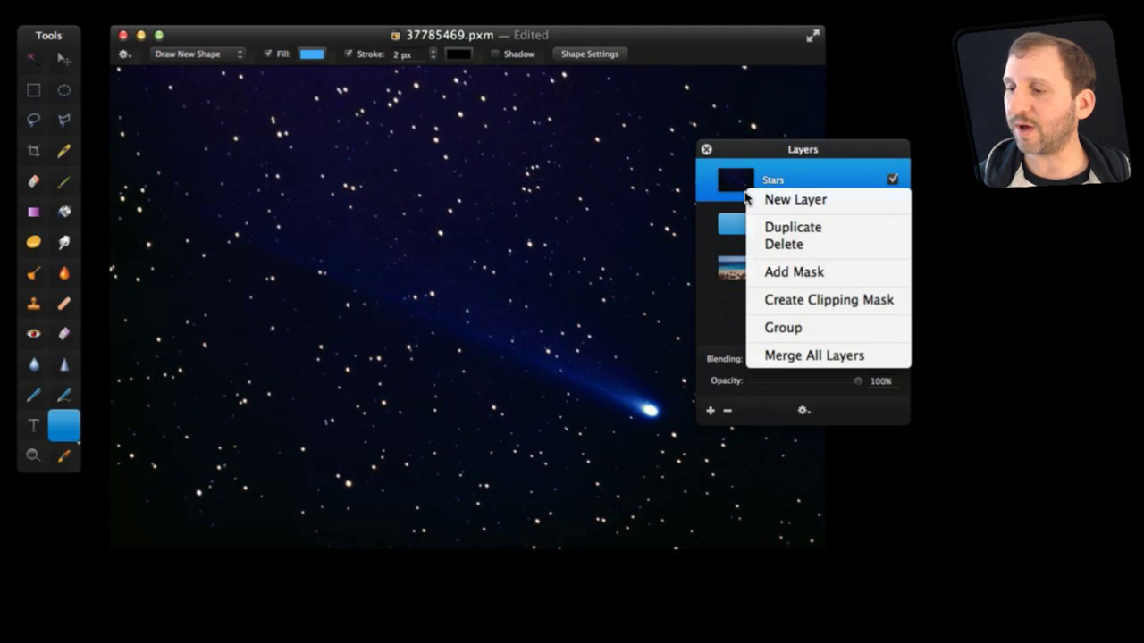
{"action": "left_click", "coordinate": [783, 301]}
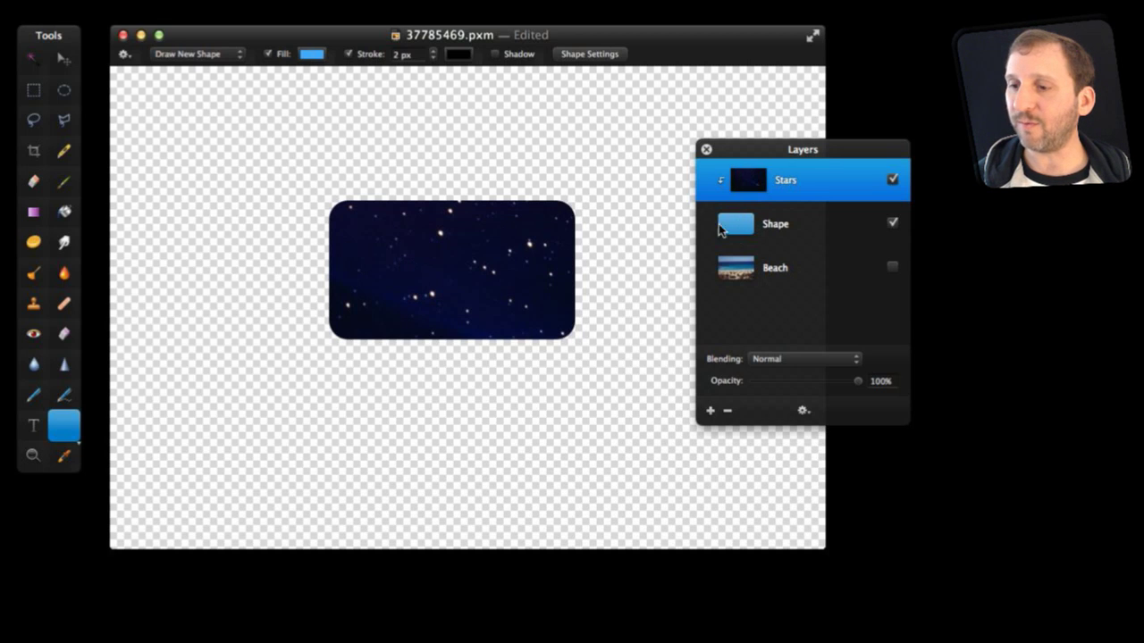
- Move the rounded window up and right, then delete the Shape layer
{"action": "left_click", "coordinate": [786, 236]}
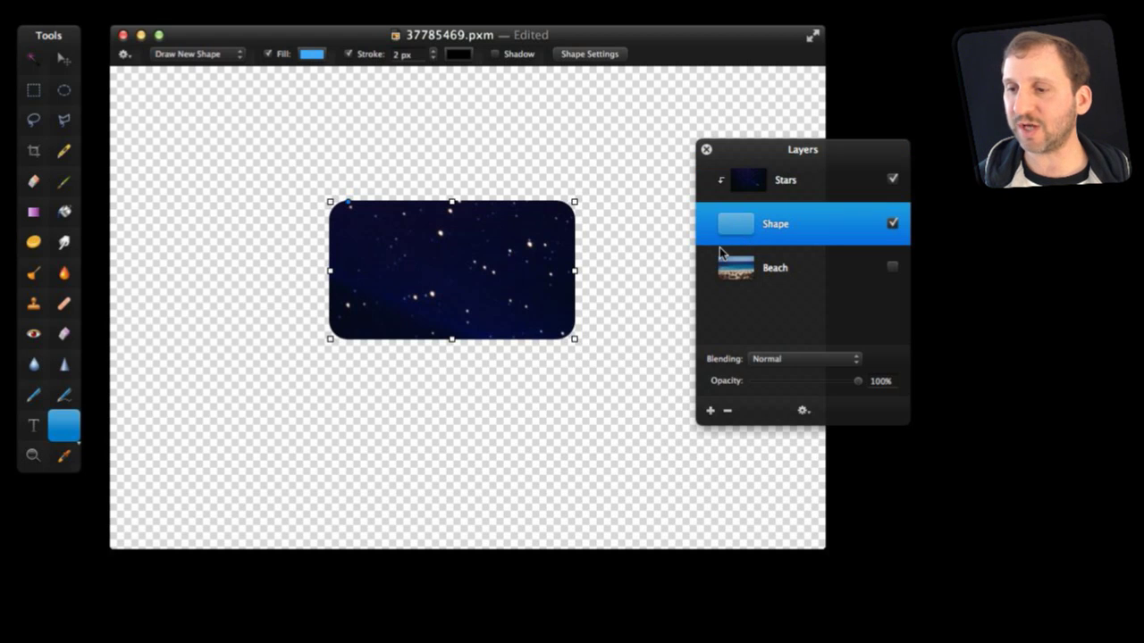
{"action": "left_click_drag", "start_coordinate": [465, 284], "coordinate": [521, 273]}
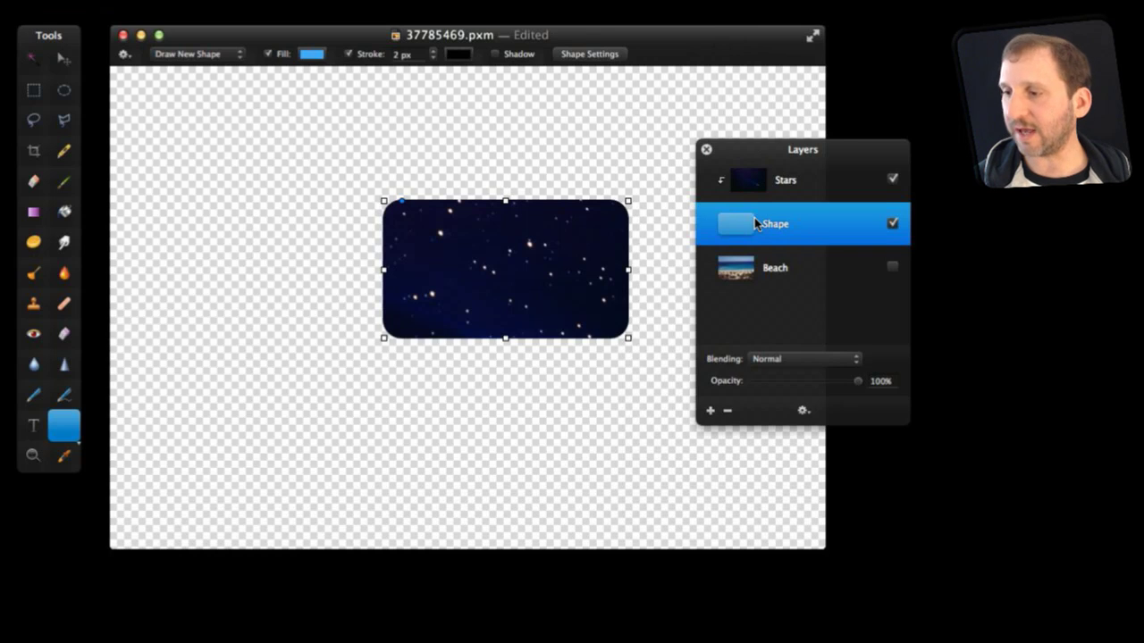
{"action": "key", "text": "BackSpace"}
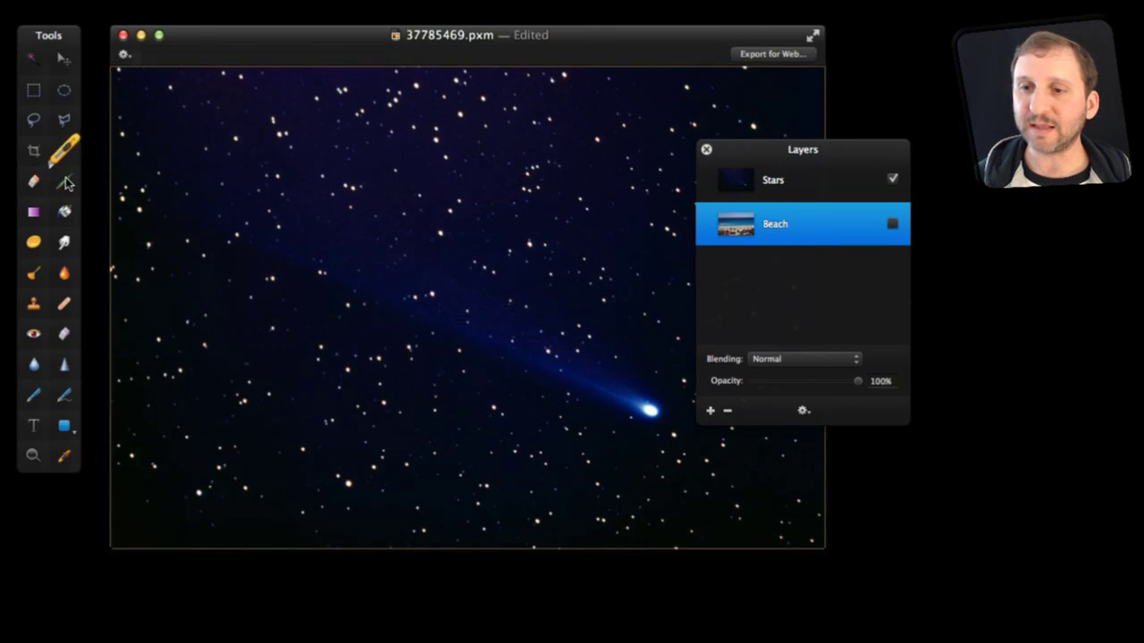
- Choose the Brush tool with a size 25 preset and add a new layer above Stars
{"action": "left_click", "coordinate": [64, 181]}
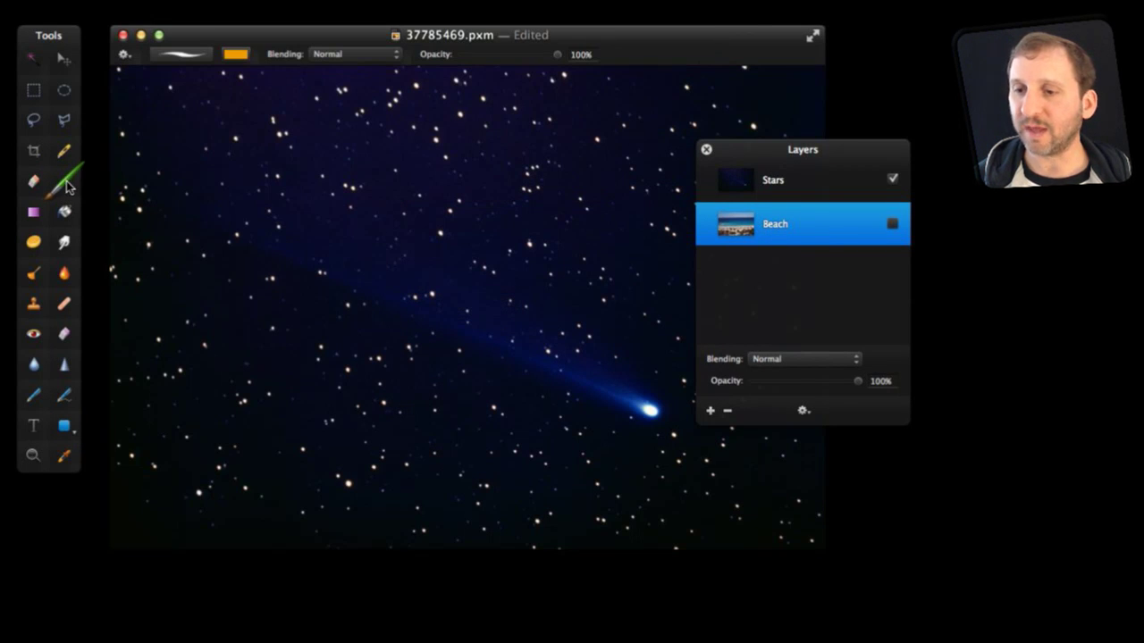
{"action": "left_click", "coordinate": [67, 185]}
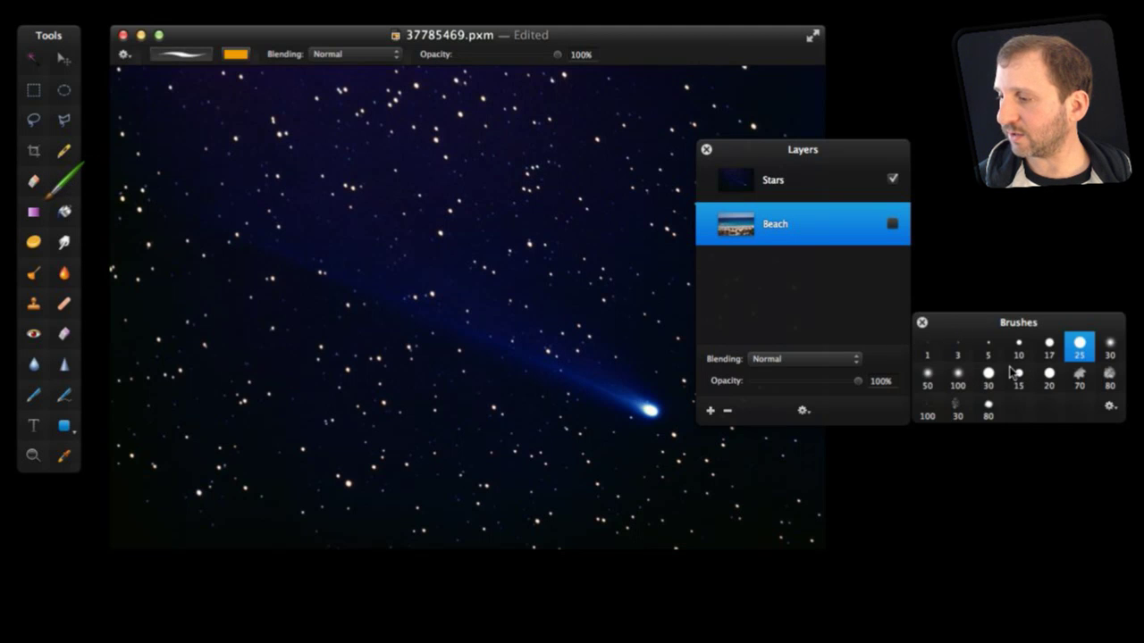
{"action": "left_click", "coordinate": [852, 165]}
{"action": "left_click", "coordinate": [710, 410]}
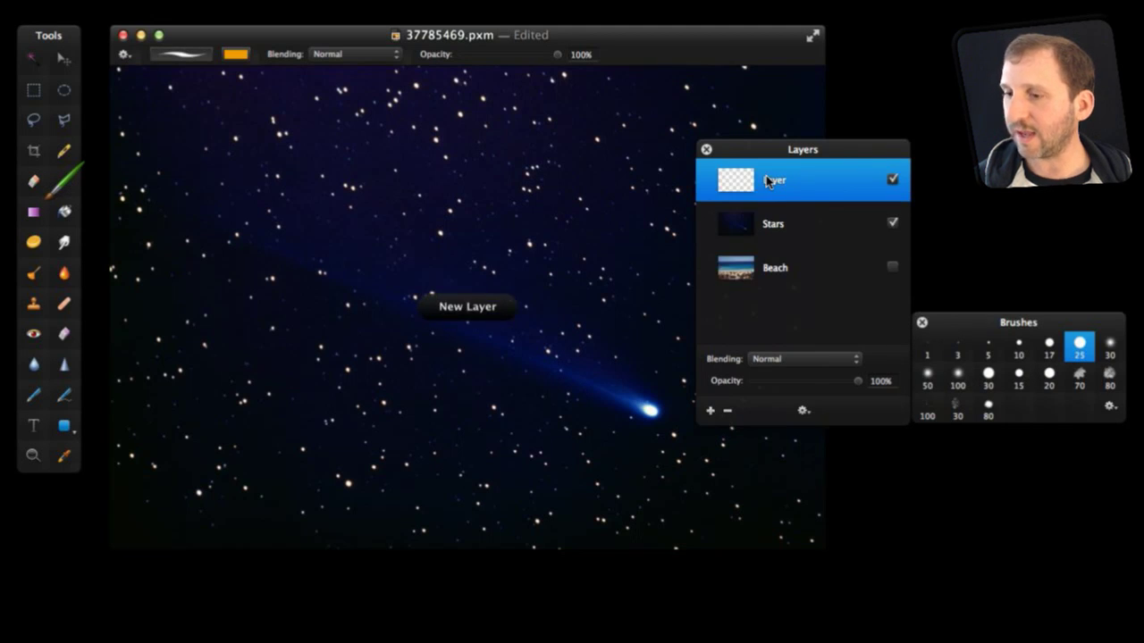
- Paint a looping orange scribble on the new layer and move it below Stars
{"action": "left_click", "coordinate": [312, 187]}
{"action": "mouse_move", "coordinate": [312, 186]}
{"action": "left_mouse_down"}
{"action": "mouse_move", "coordinate": [474, 331]}
{"action": "mouse_move", "coordinate": [321, 252]}
{"action": "mouse_move", "coordinate": [526, 227]}
{"action": "mouse_move", "coordinate": [426, 243]}
{"action": "mouse_move", "coordinate": [569, 270]}
{"action": "mouse_move", "coordinate": [337, 450]}
{"action": "mouse_move", "coordinate": [330, 353]}
{"action": "mouse_move", "coordinate": [462, 369]}
{"action": "left_mouse_up"}
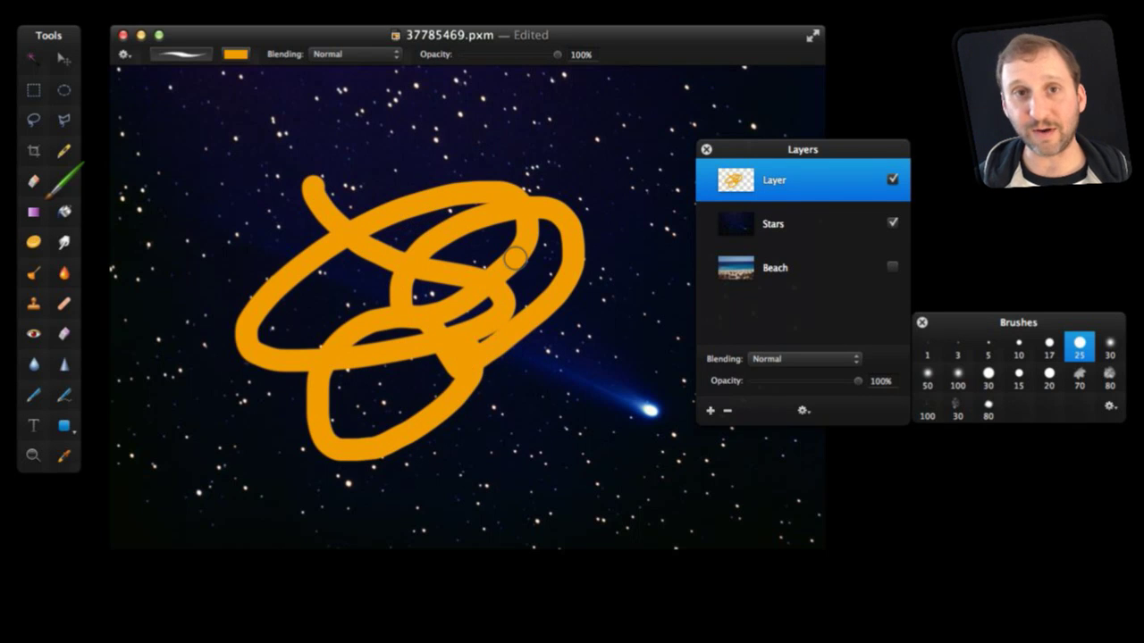
{"action": "left_click_drag", "start_coordinate": [763, 180], "coordinate": [763, 234]}
{"action": "left_click", "coordinate": [750, 180]}
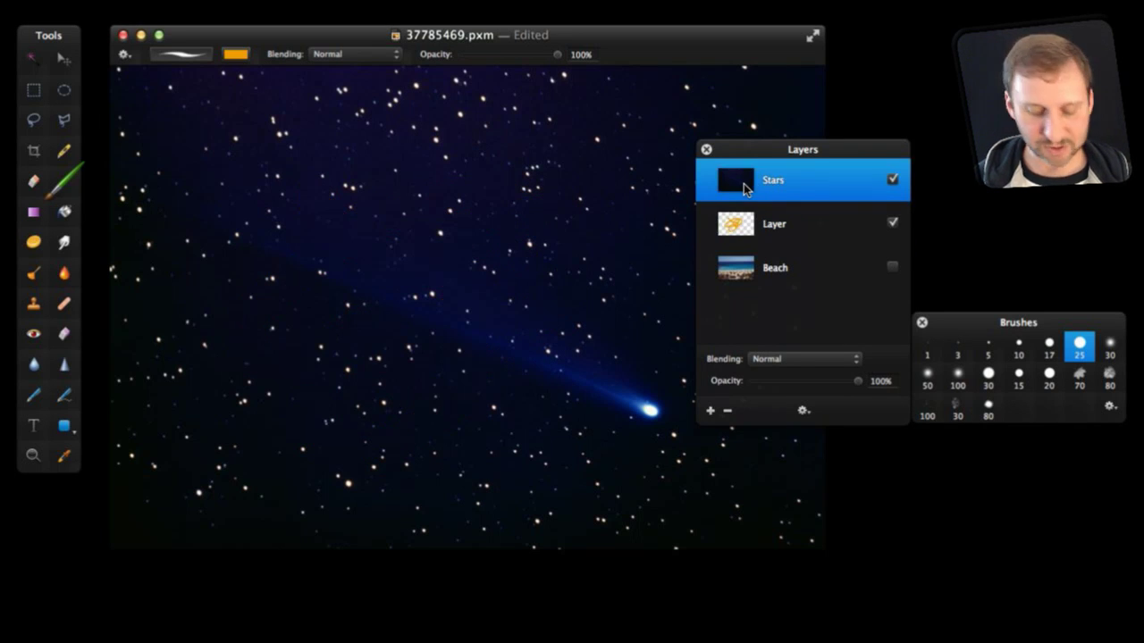
- Clip Stars to the scribble layer, paint extra strokes on it, and show Beach
{"action": "right_click", "coordinate": [744, 183]}
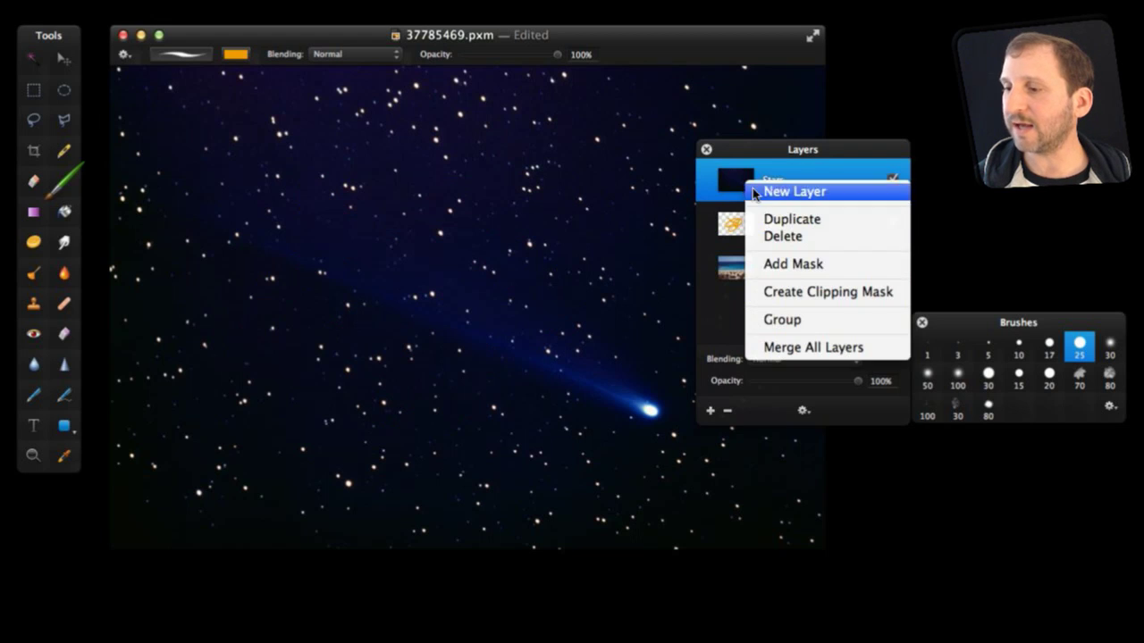
{"action": "left_click", "coordinate": [789, 292]}
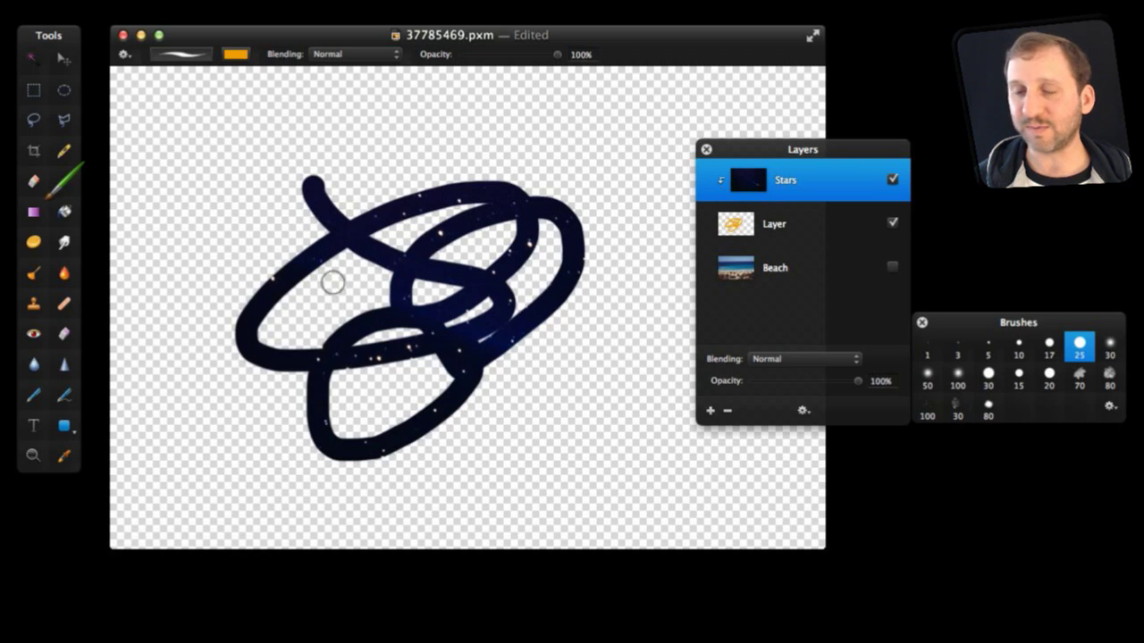
{"action": "left_click", "coordinate": [765, 226]}
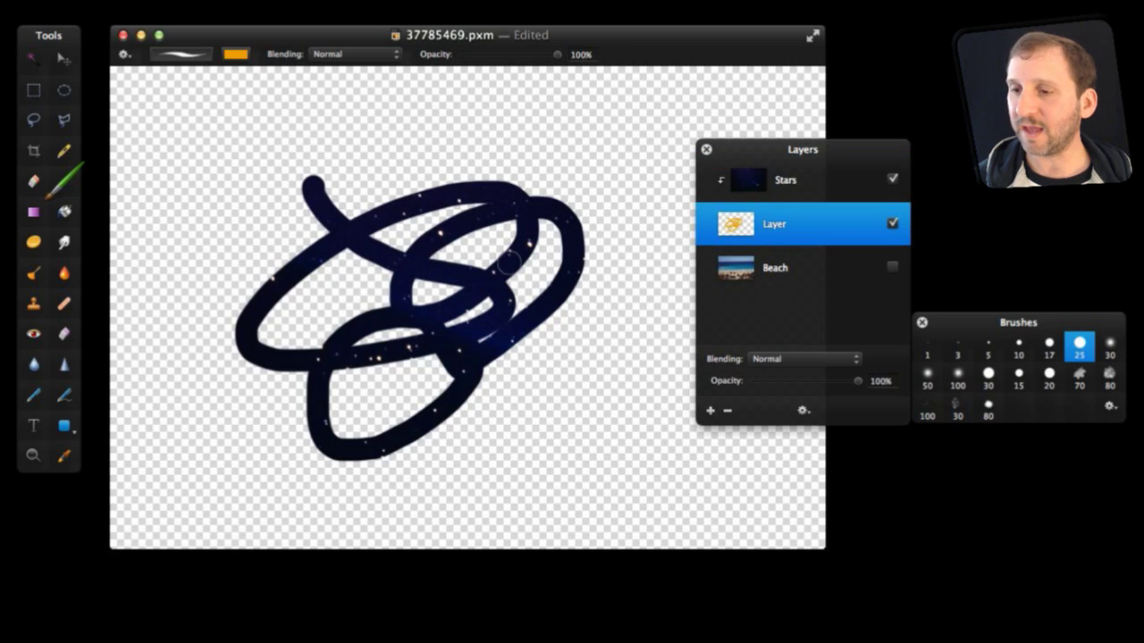
{"action": "mouse_move", "coordinate": [417, 182]}
{"action": "left_mouse_down"}
{"action": "mouse_move", "coordinate": [351, 243]}
{"action": "mouse_move", "coordinate": [322, 195]}
{"action": "mouse_move", "coordinate": [434, 212]}
{"action": "mouse_move", "coordinate": [340, 209]}
{"action": "mouse_move", "coordinate": [354, 230]}
{"action": "mouse_move", "coordinate": [363, 205]}
{"action": "mouse_move", "coordinate": [314, 220]}
{"action": "mouse_move", "coordinate": [390, 280]}
{"action": "mouse_move", "coordinate": [446, 235]}
{"action": "mouse_move", "coordinate": [399, 240]}
{"action": "mouse_move", "coordinate": [395, 229]}
{"action": "mouse_move", "coordinate": [368, 275]}
{"action": "mouse_move", "coordinate": [556, 215]}
{"action": "mouse_move", "coordinate": [392, 272]}
{"action": "mouse_move", "coordinate": [464, 279]}
{"action": "mouse_move", "coordinate": [525, 236]}
{"action": "mouse_move", "coordinate": [435, 263]}
{"action": "mouse_move", "coordinate": [466, 259]}
{"action": "mouse_move", "coordinate": [482, 220]}
{"action": "left_mouse_up"}
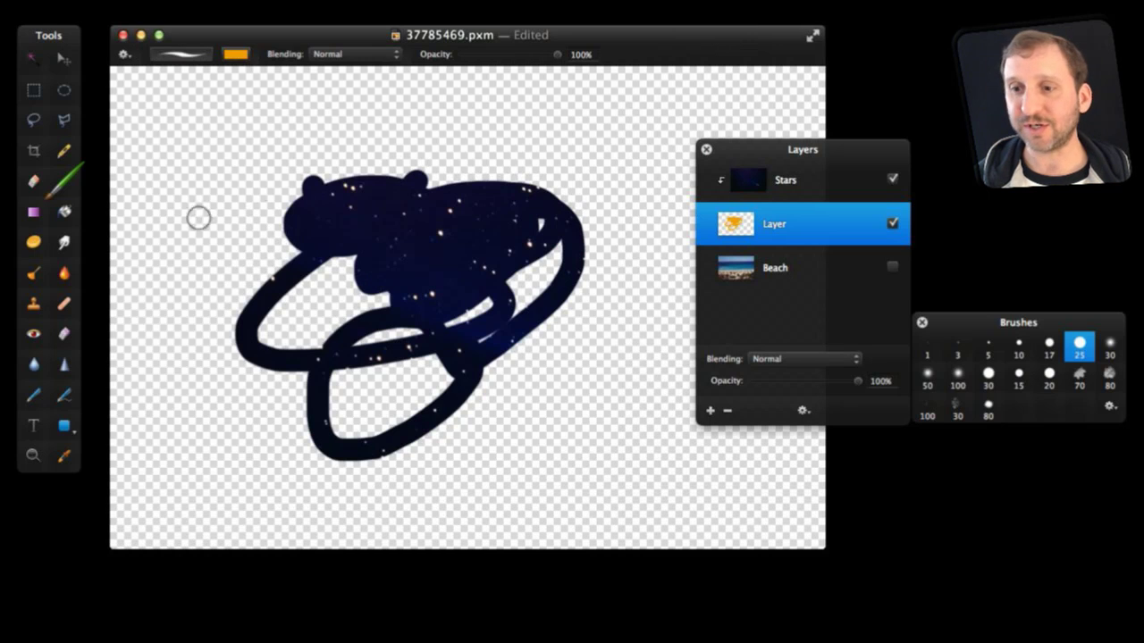
{"action": "left_click", "coordinate": [893, 267]}
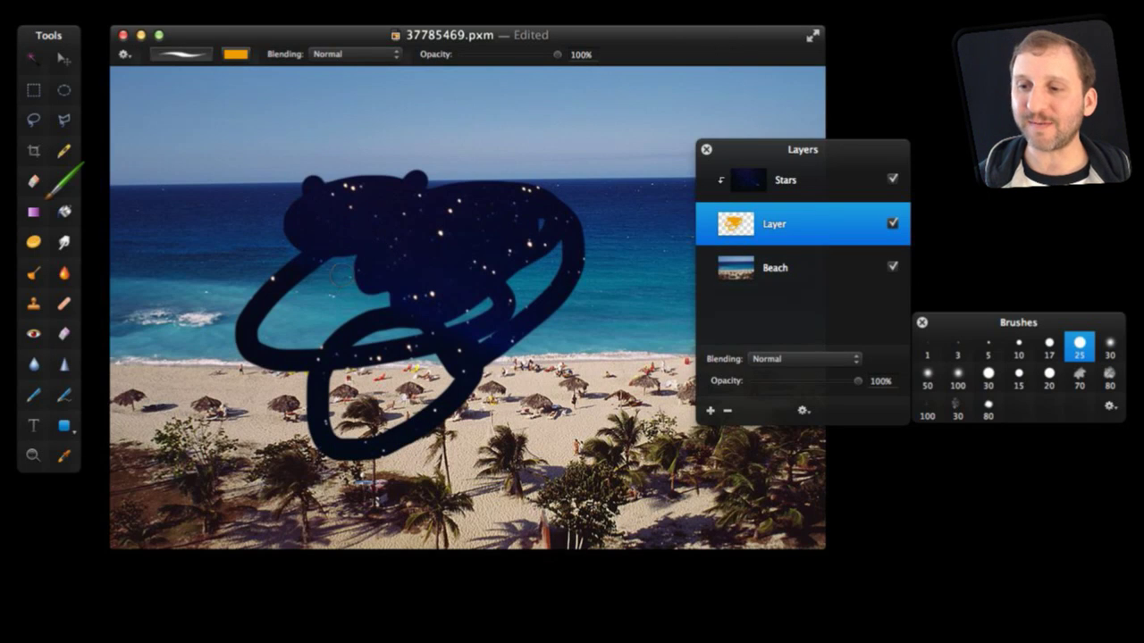
- Add strokes, clear the scribble layer, then paint and undo a starry band across the sky
{"action": "mouse_move", "coordinate": [338, 272]}
{"action": "left_mouse_down"}
{"action": "mouse_move", "coordinate": [361, 238]}
{"action": "mouse_move", "coordinate": [335, 279]}
{"action": "mouse_move", "coordinate": [345, 252]}
{"action": "mouse_move", "coordinate": [286, 214]}
{"action": "mouse_move", "coordinate": [263, 176]}
{"action": "mouse_move", "coordinate": [468, 168]}
{"action": "mouse_move", "coordinate": [297, 163]}
{"action": "left_mouse_up"}
{"action": "key", "text": "super+a"}
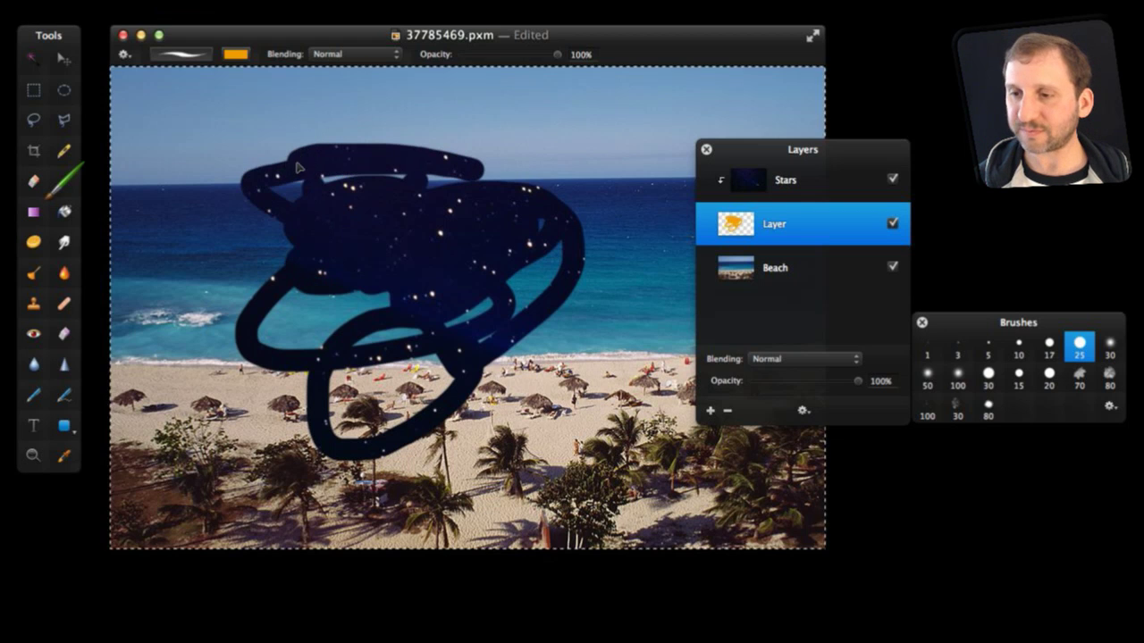
{"action": "key", "text": "BackSpace"}
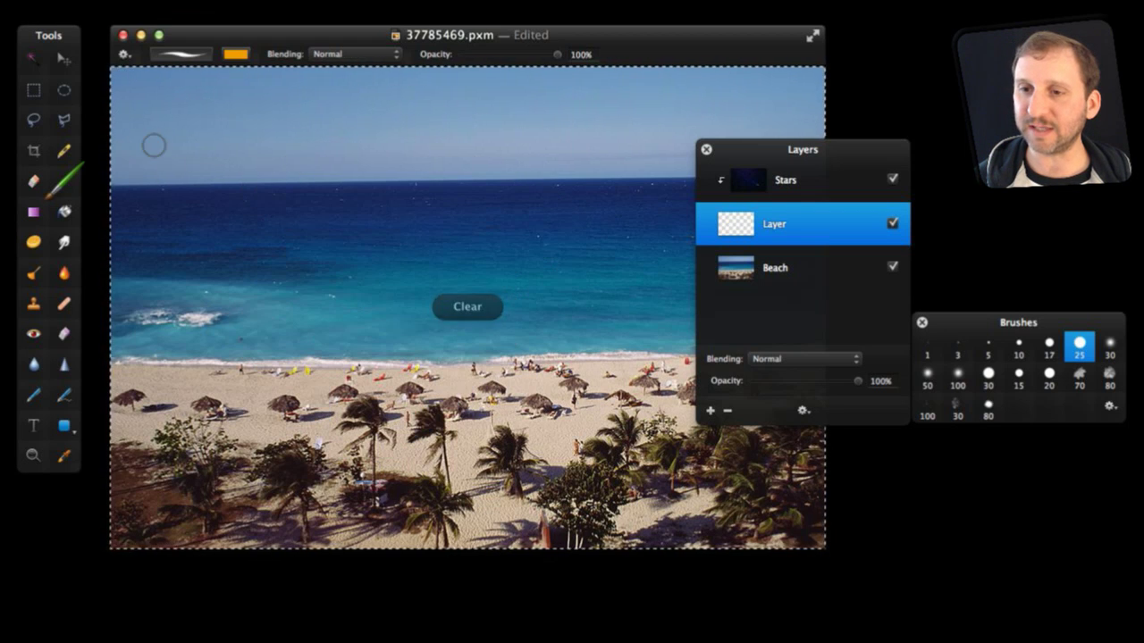
{"action": "left_click_drag", "start_coordinate": [123, 174], "coordinate": [666, 173]}
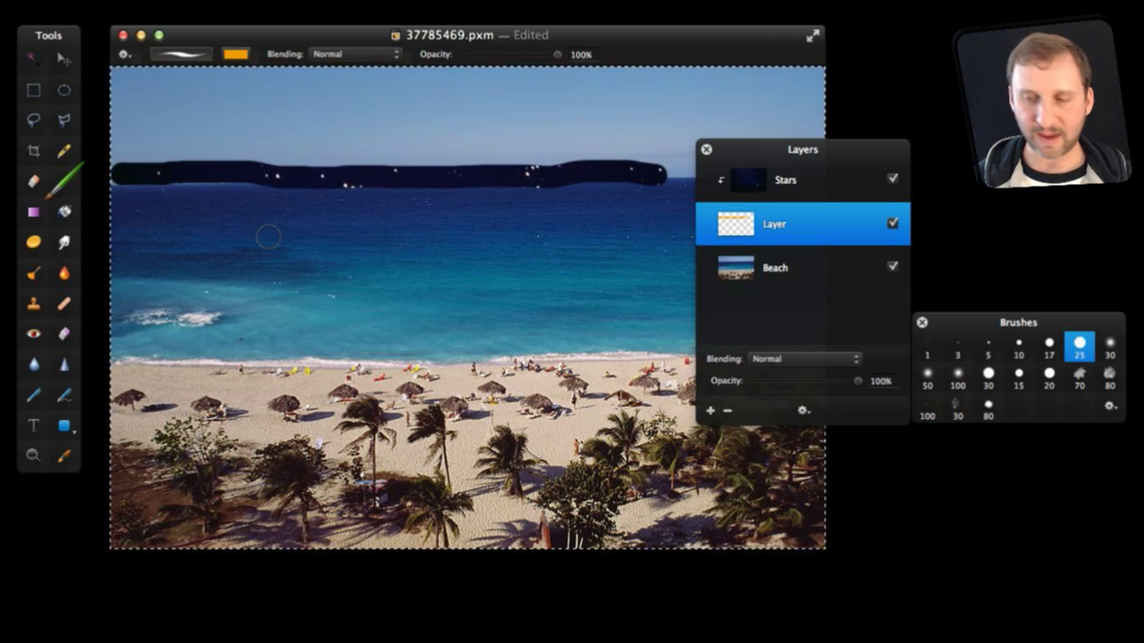
{"action": "key", "text": "super+z"}
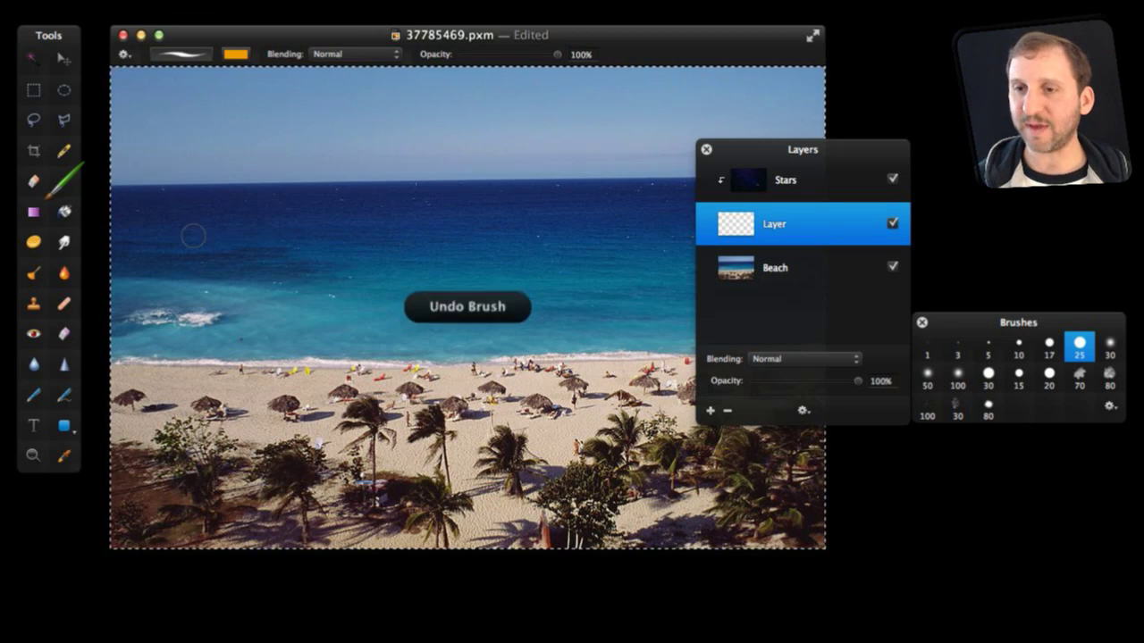
- Enclose the sky above the horizon with a Polygonal Lasso selection
{"action": "left_click", "coordinate": [63, 117]}
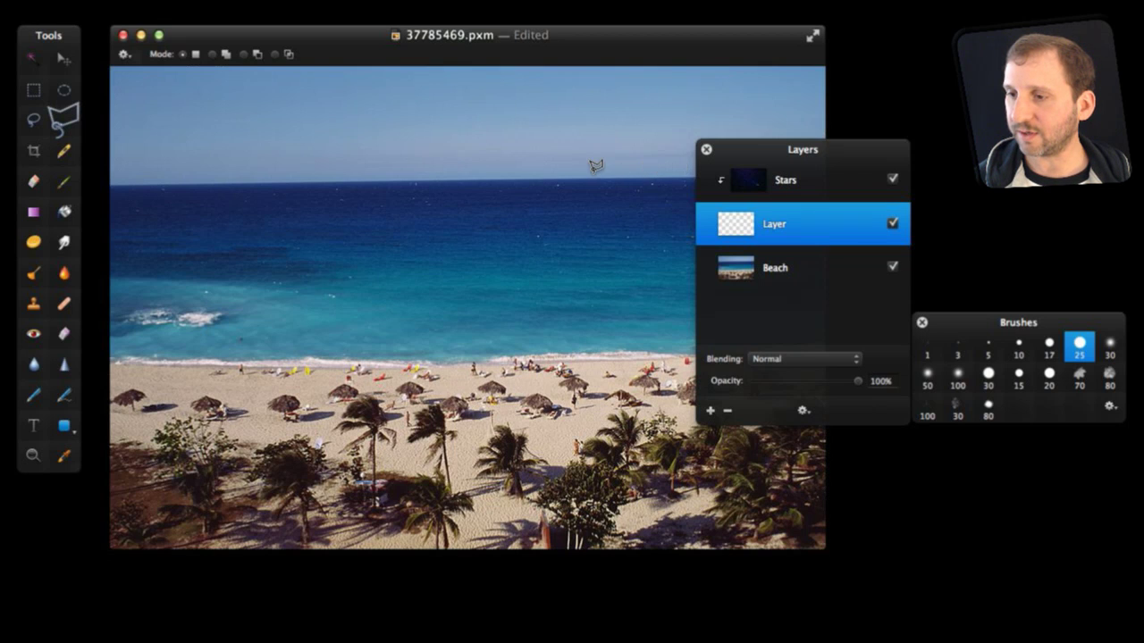
{"action": "left_click", "coordinate": [600, 87]}
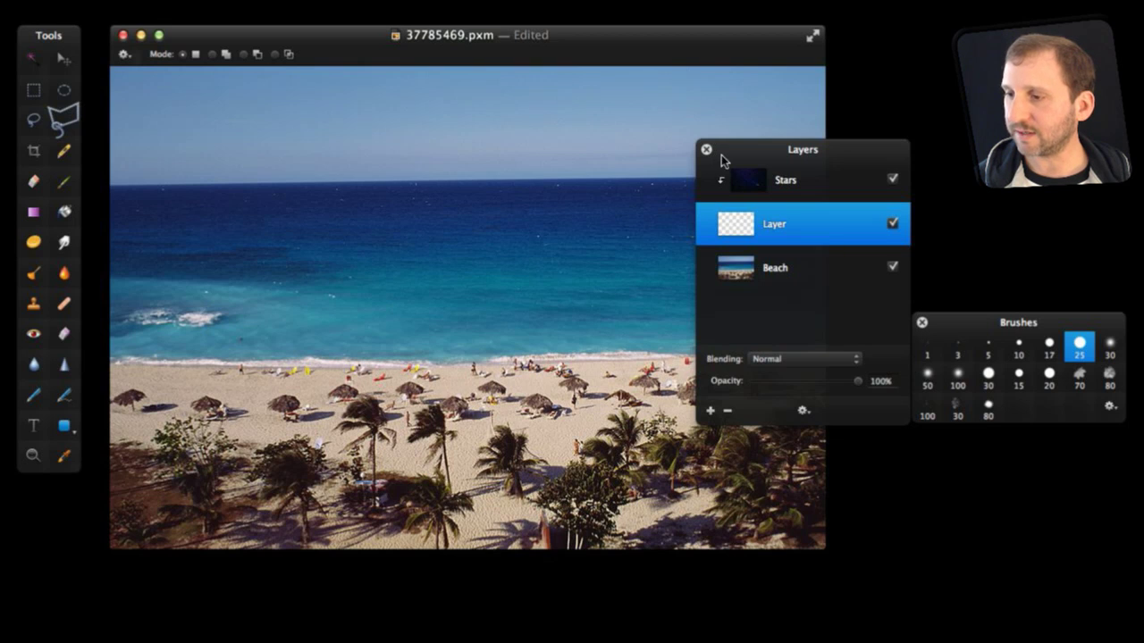
{"action": "left_click_drag", "start_coordinate": [738, 150], "coordinate": [738, 243]}
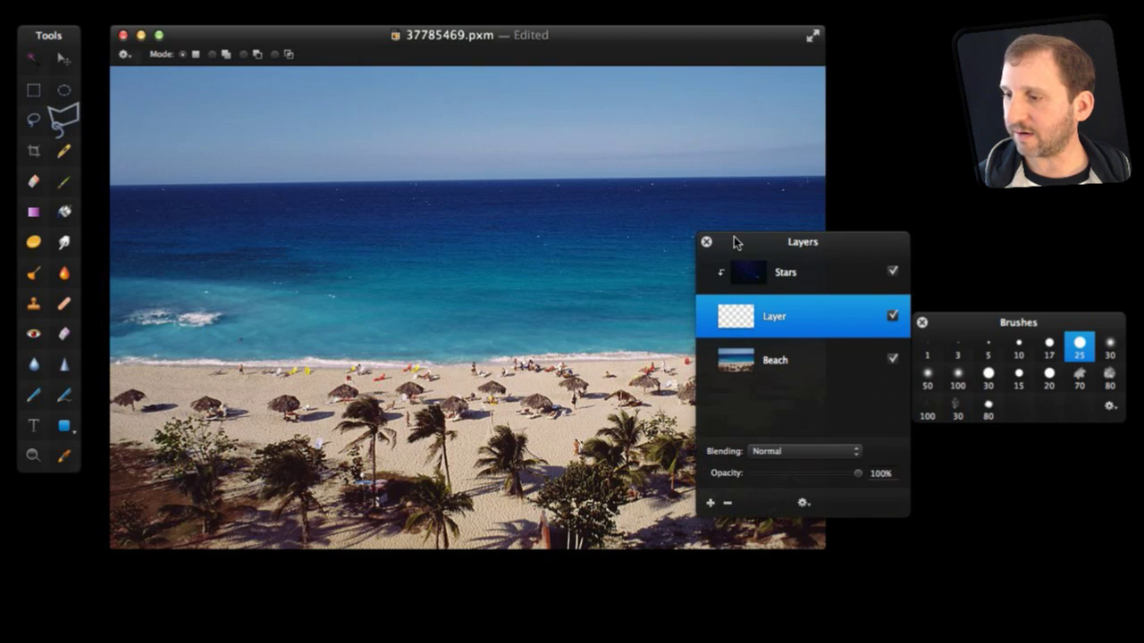
{"action": "left_click", "coordinate": [823, 169]}
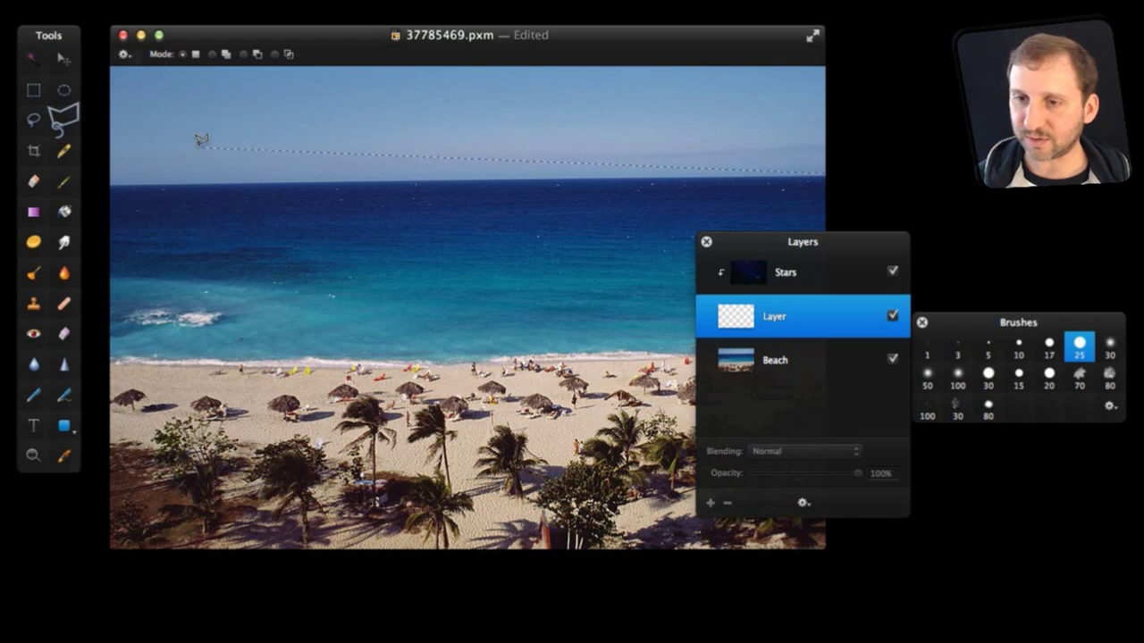
{"action": "left_click", "coordinate": [112, 179]}
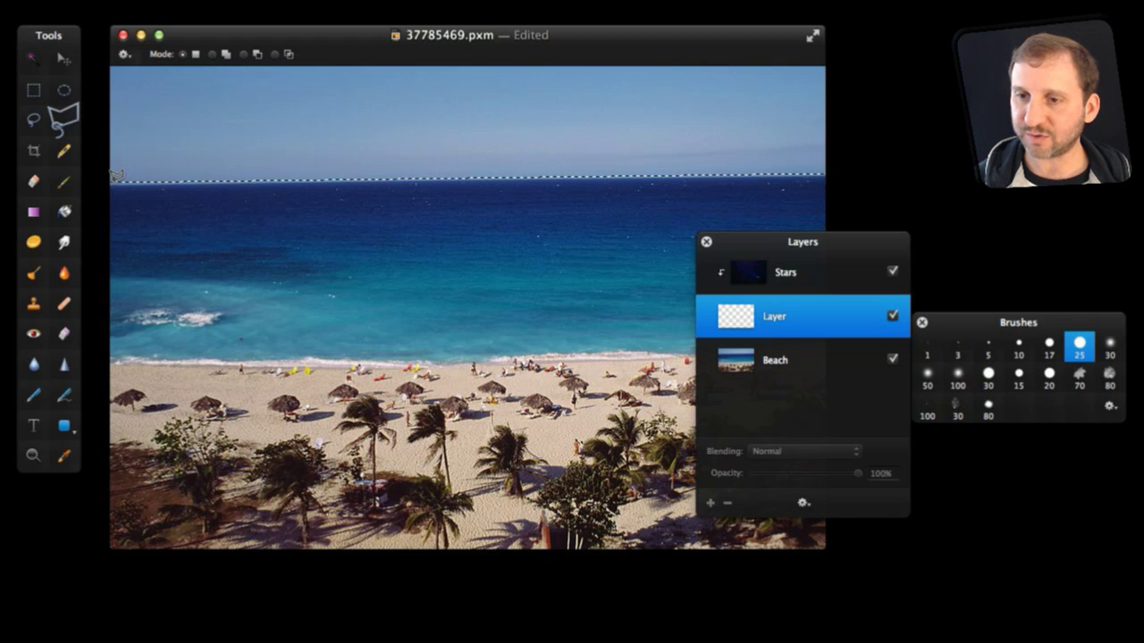
{"action": "left_click", "coordinate": [114, 63]}
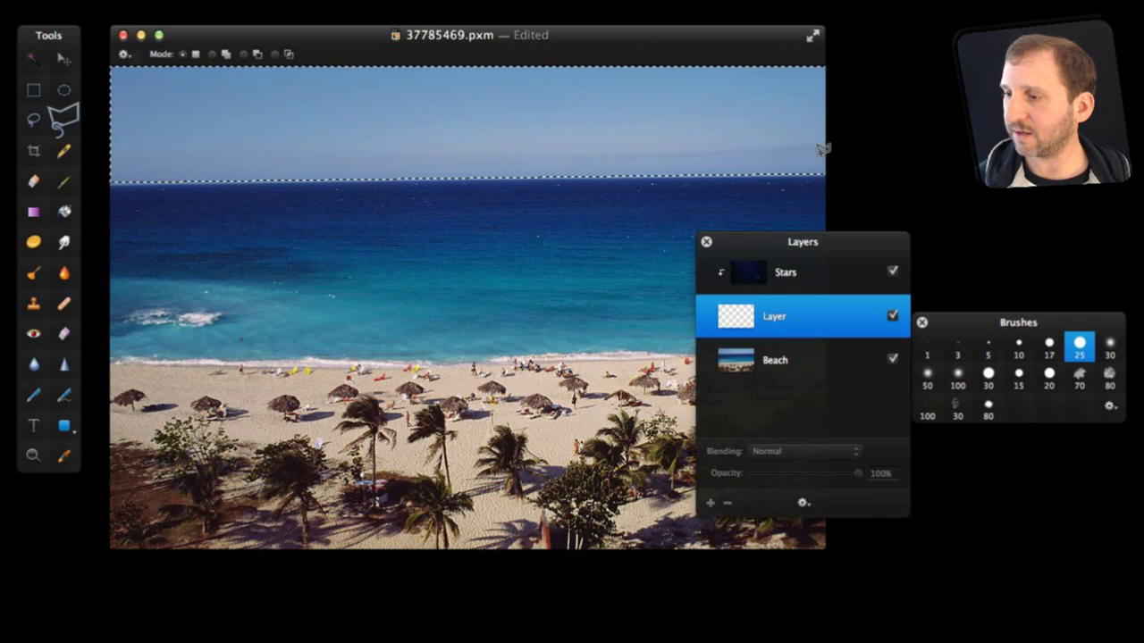
{"action": "left_click", "coordinate": [824, 176]}
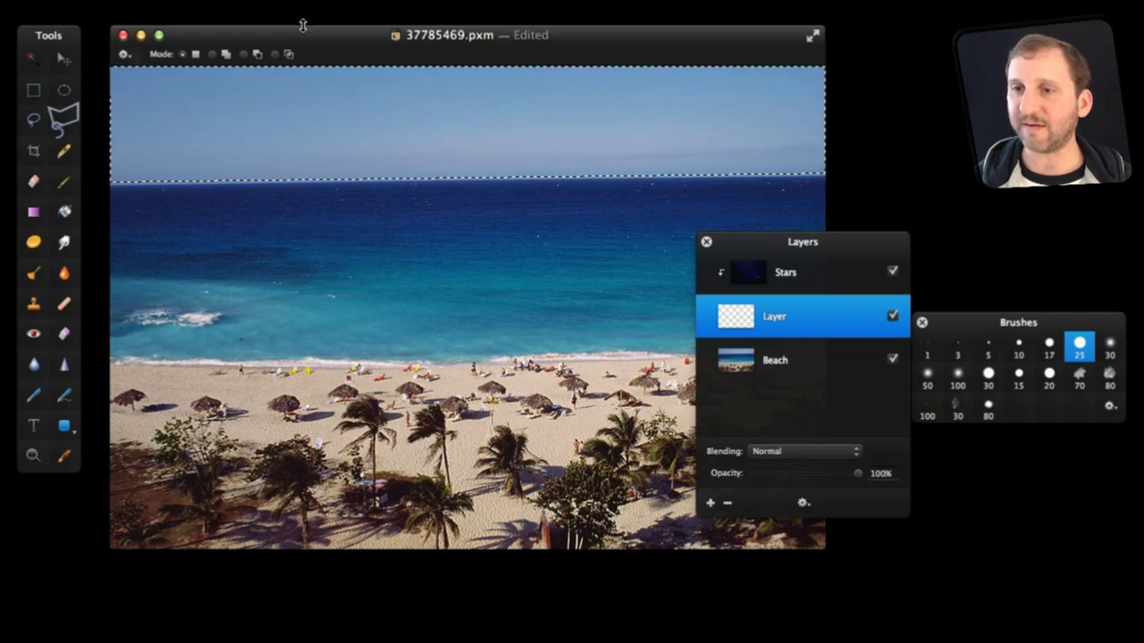
- Fill the sky selection on the scribble layer with Edit > Fill to reveal stars above the horizon
{"action": "left_click", "coordinate": [183, 3]}
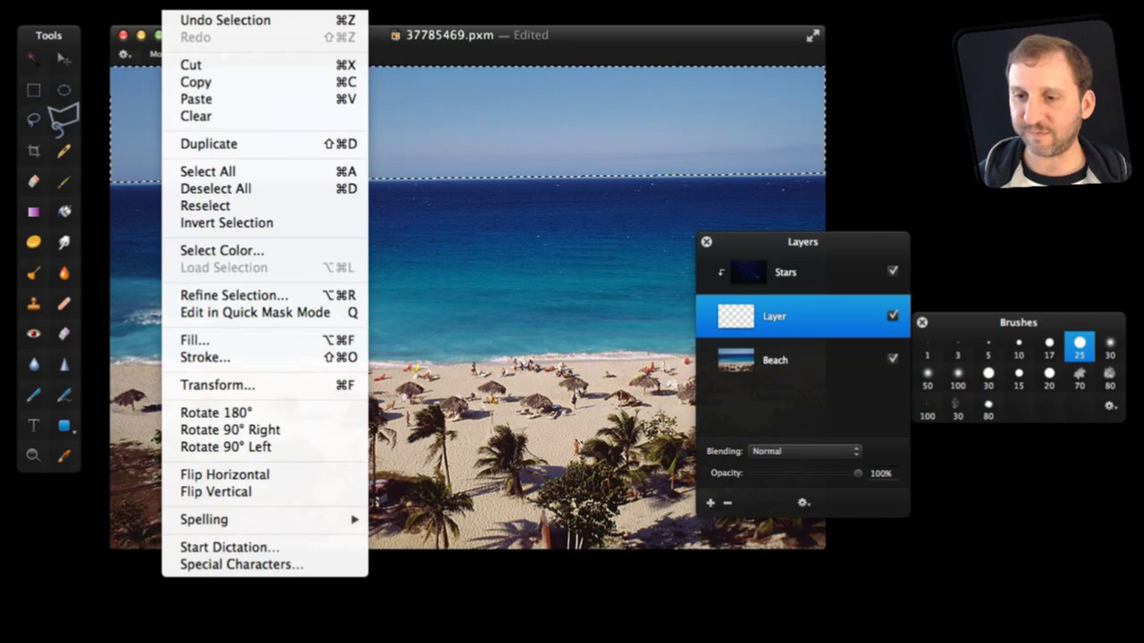
{"action": "left_click", "coordinate": [245, 343]}
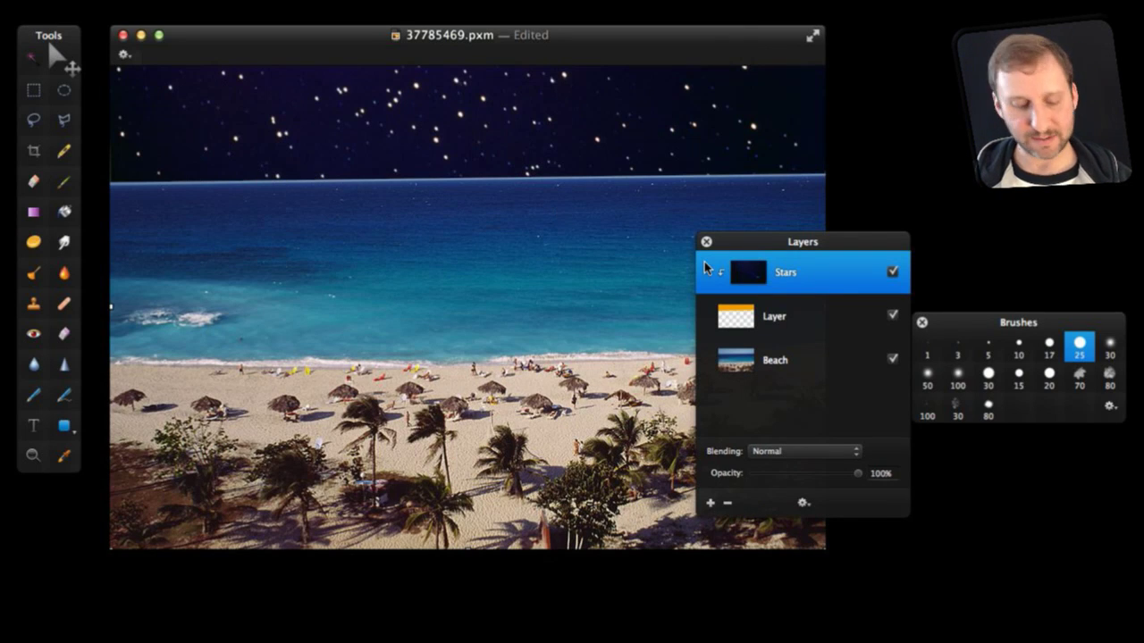
{"action": "left_click", "coordinate": [748, 272], "text": "super"}
- Undo the sky fill, selection, strokes, clipping mask and the added painted layer
{"action": "key", "text": "alt+BackSpace"}
{"action": "key", "text": "super+d"}
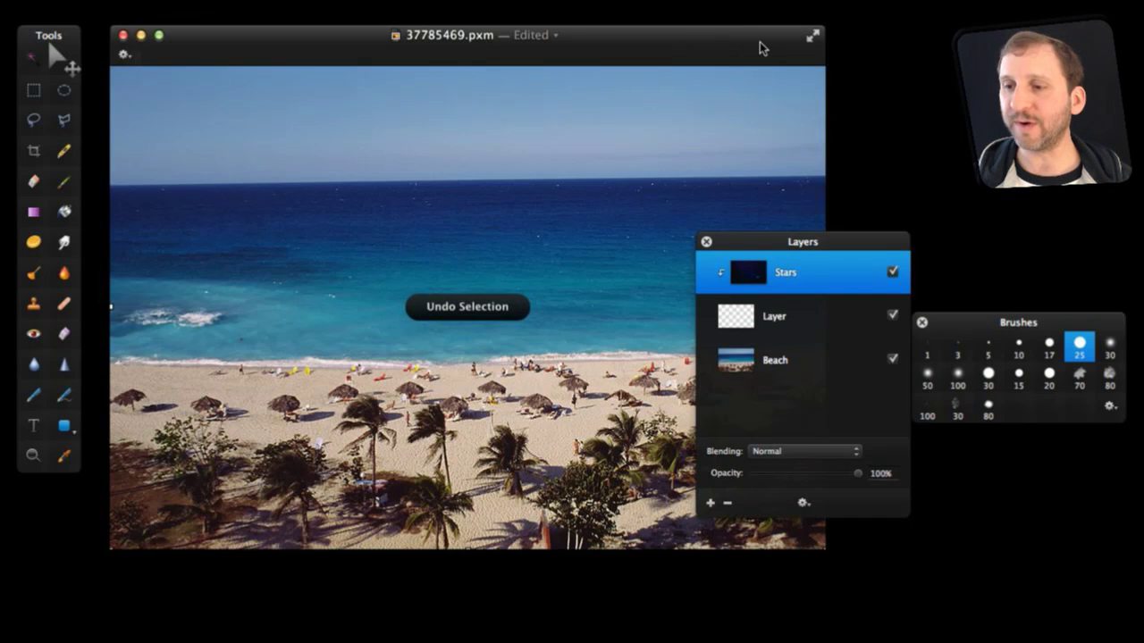
{"action": "key", "text": "super+z"}
{"action": "key", "text": "super+z"}
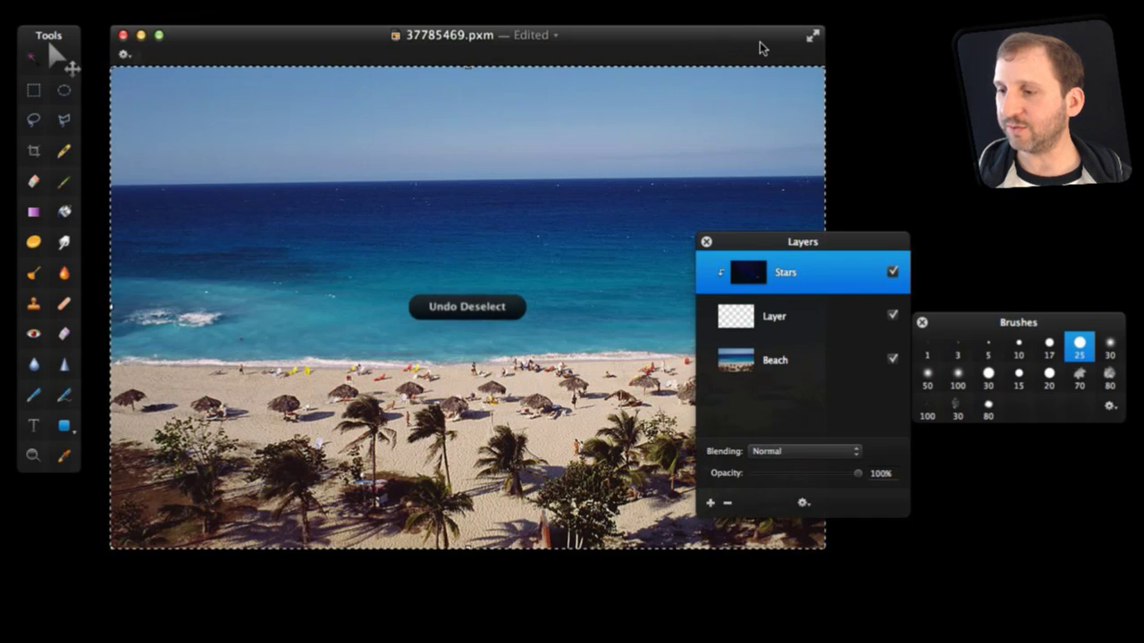
{"action": "key", "text": "super+z"}
{"action": "key", "text": "super+z"}
{"action": "key", "text": "super+z"}
{"action": "key", "text": "super+z"}
{"action": "key", "text": "super+z"}
{"action": "key", "text": "super+z"}
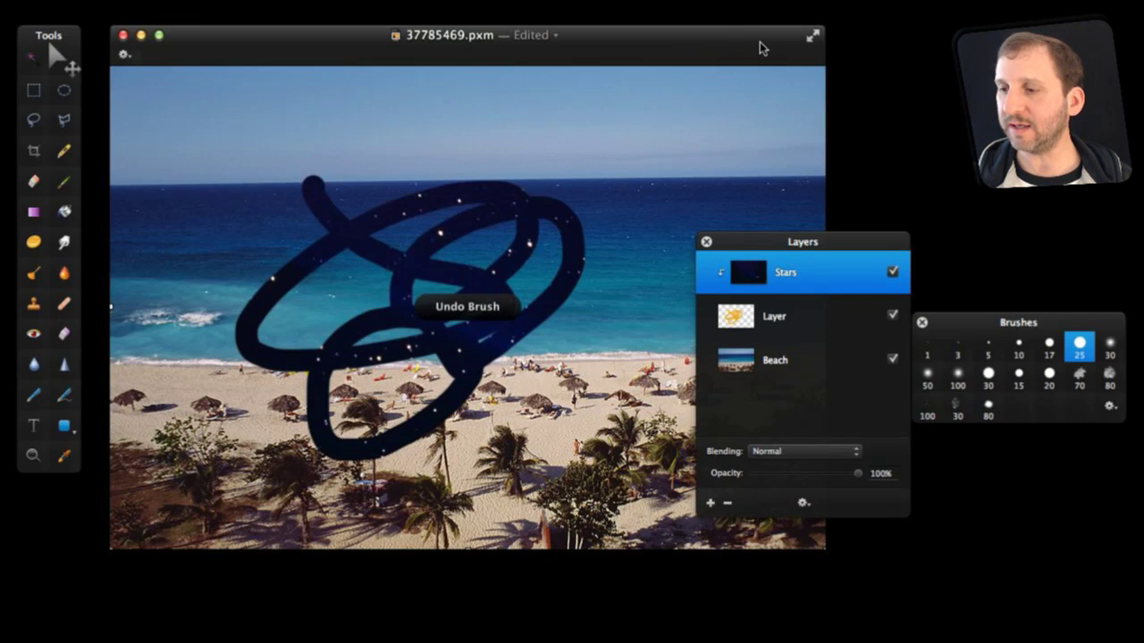
{"action": "key", "text": "super+z"}
{"action": "key", "text": "super+z"}
{"action": "key", "text": "super+z"}
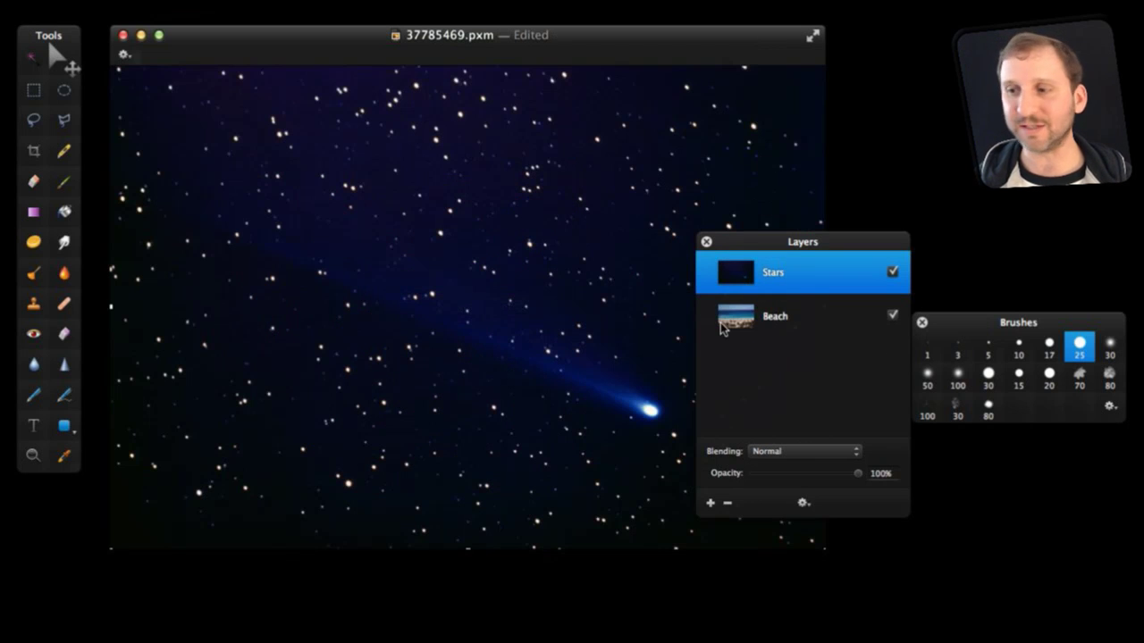
- Attach an all-white layer mask to the Stars layer and select that mask for editing
{"action": "right_click", "coordinate": [747, 282]}
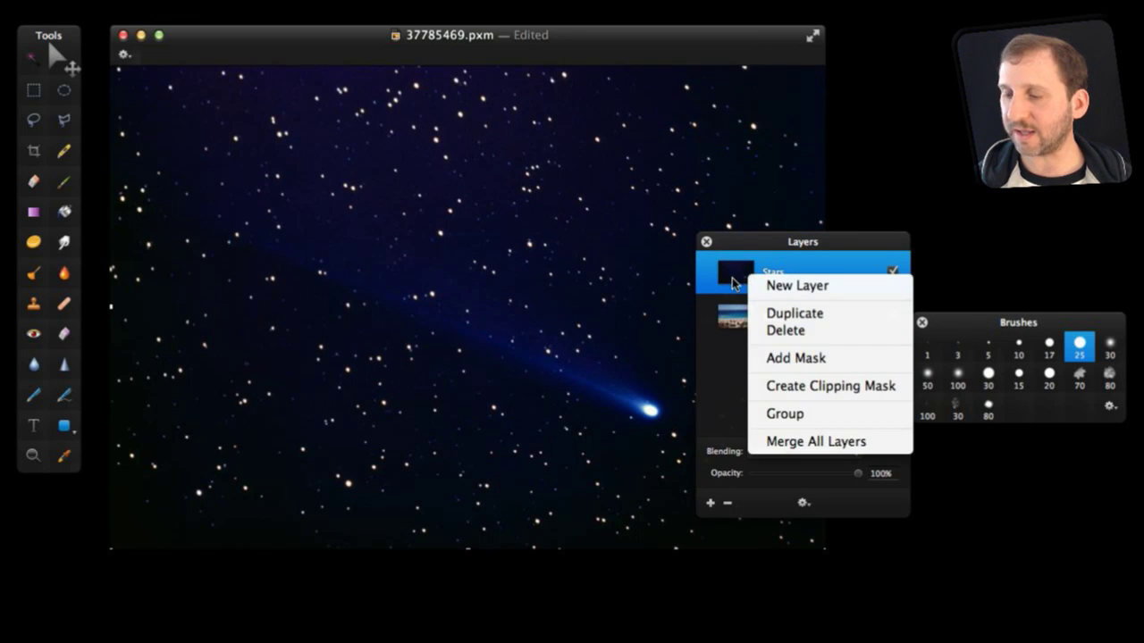
{"action": "left_click", "coordinate": [725, 278]}
{"action": "left_click", "coordinate": [801, 505]}
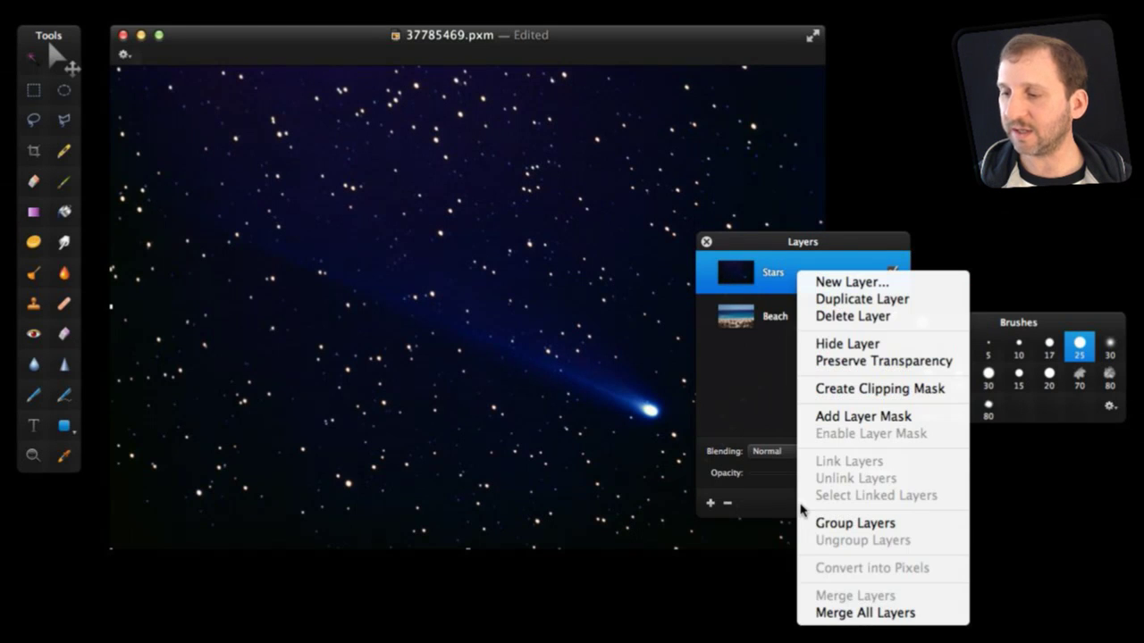
{"action": "left_click", "coordinate": [865, 417]}
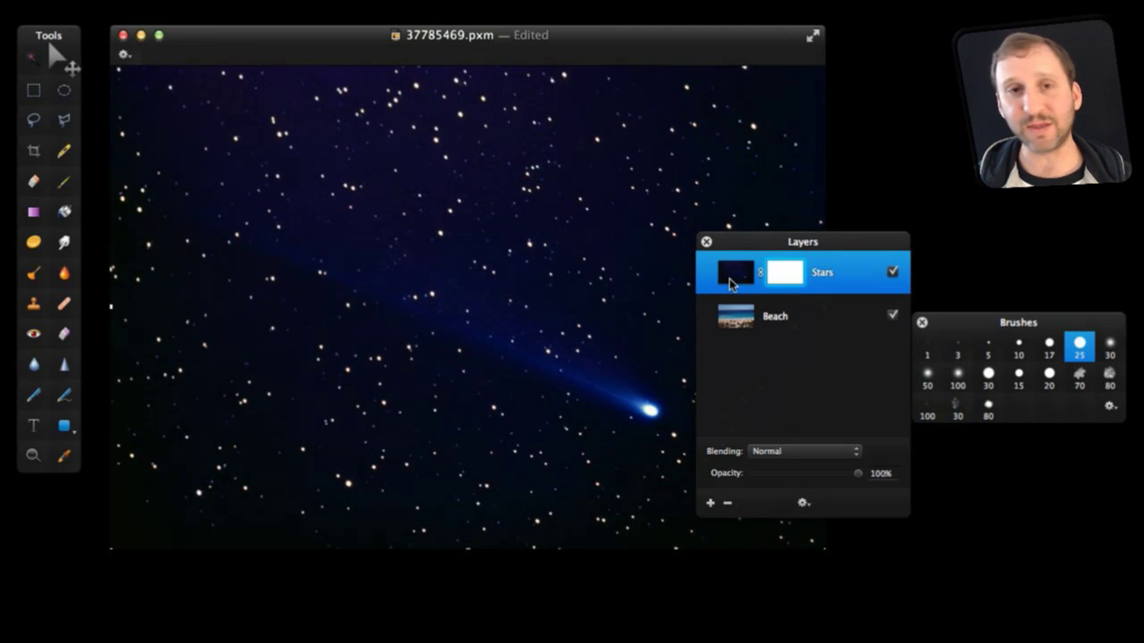
{"action": "left_click", "coordinate": [774, 280]}
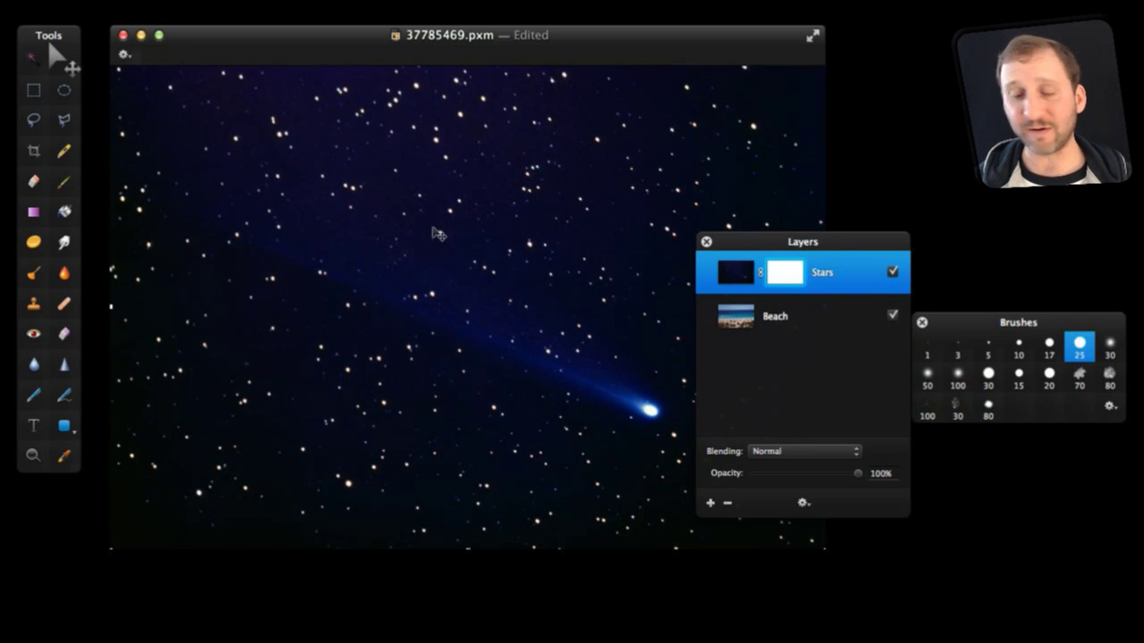
{"action": "left_click", "coordinate": [70, 189]}
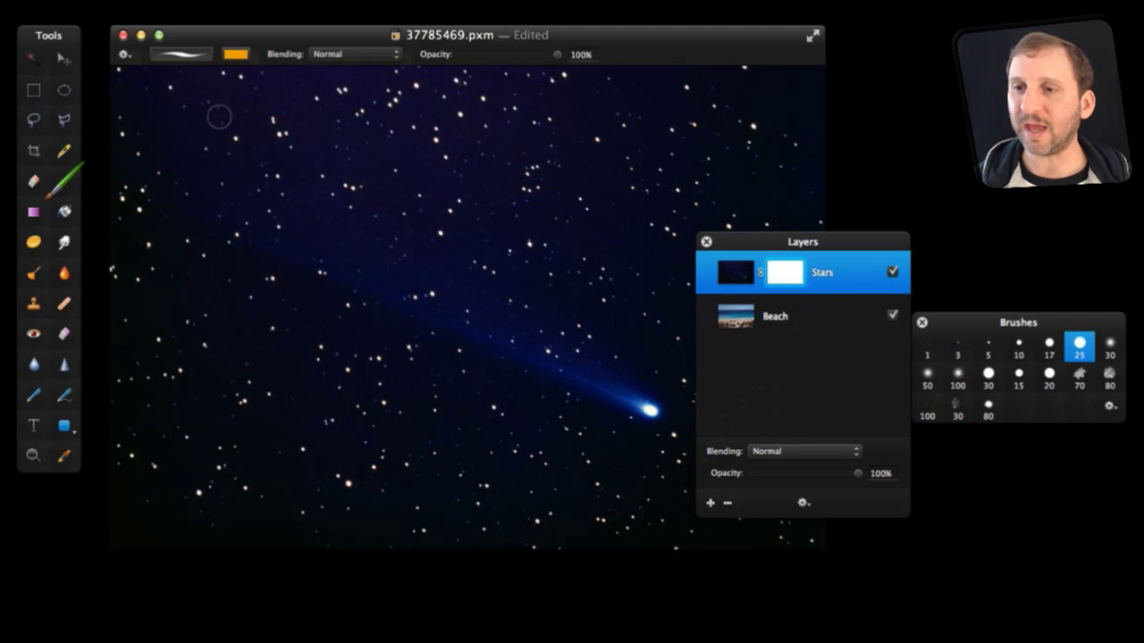
- Set the brush colour to black in the Colors window
{"action": "left_click", "coordinate": [236, 54]}
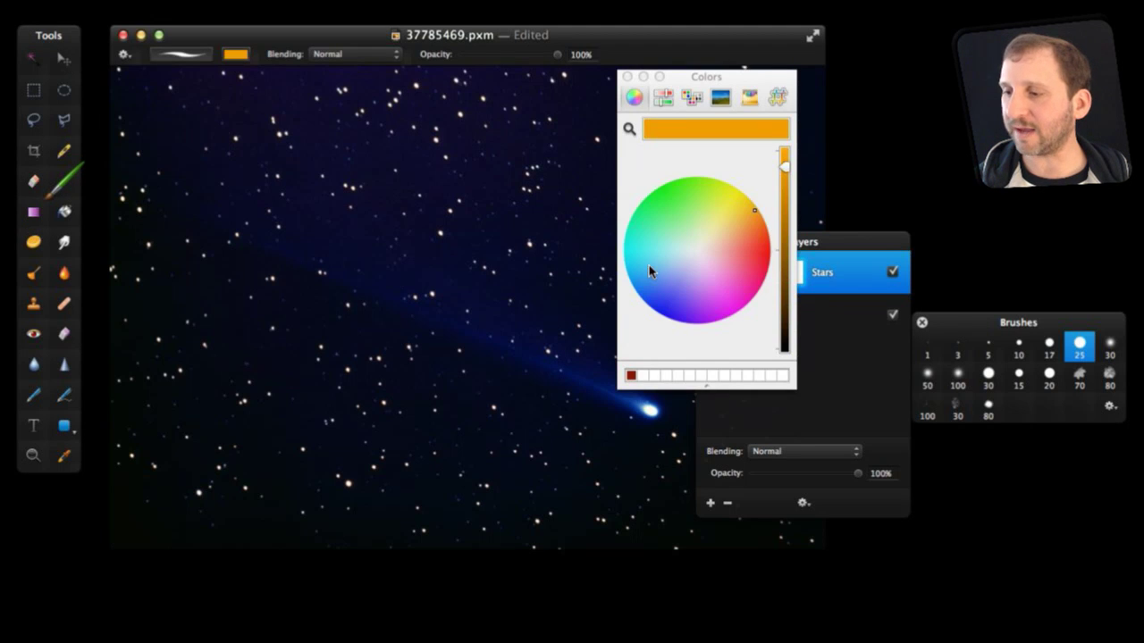
{"action": "left_click", "coordinate": [786, 348]}
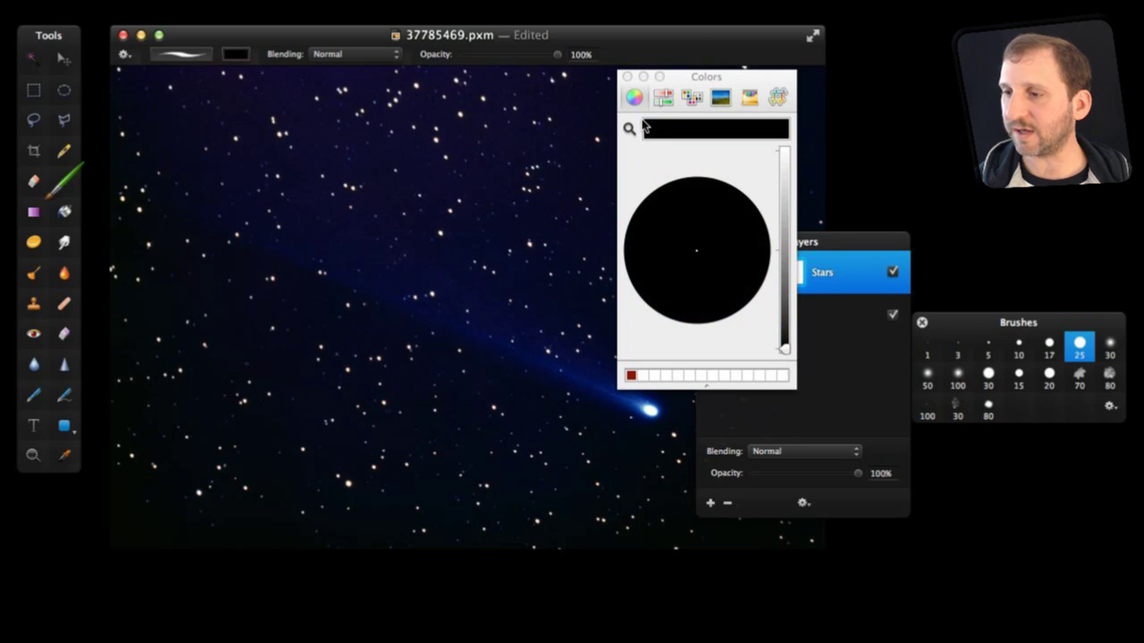
{"action": "left_click", "coordinate": [627, 76]}
- Paint a black patch on the Stars mask below the comet, then hide the Beach layer to check transparency
{"action": "mouse_move", "coordinate": [519, 178]}
{"action": "left_mouse_down"}
{"action": "mouse_move", "coordinate": [369, 312]}
{"action": "mouse_move", "coordinate": [337, 303]}
{"action": "mouse_move", "coordinate": [518, 343]}
{"action": "mouse_move", "coordinate": [560, 293]}
{"action": "mouse_move", "coordinate": [374, 392]}
{"action": "mouse_move", "coordinate": [460, 270]}
{"action": "mouse_move", "coordinate": [473, 315]}
{"action": "mouse_move", "coordinate": [493, 231]}
{"action": "left_mouse_up"}
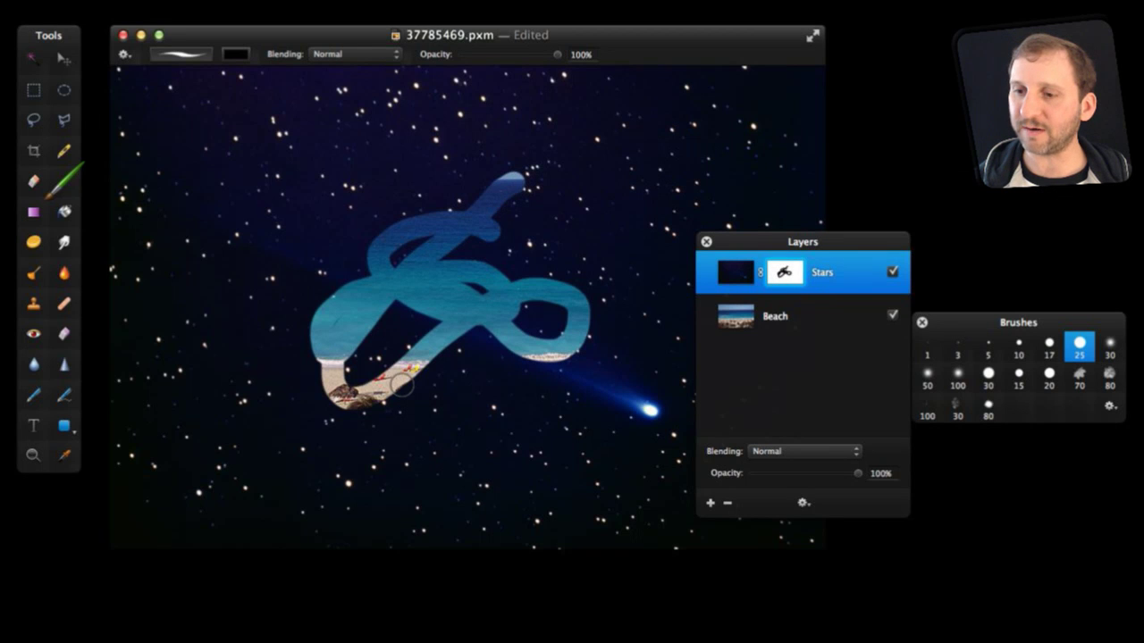
{"action": "mouse_move", "coordinate": [401, 385]}
{"action": "left_mouse_down"}
{"action": "mouse_move", "coordinate": [314, 362]}
{"action": "mouse_move", "coordinate": [300, 393]}
{"action": "mouse_move", "coordinate": [268, 397]}
{"action": "mouse_move", "coordinate": [297, 382]}
{"action": "mouse_move", "coordinate": [205, 349]}
{"action": "left_mouse_up"}
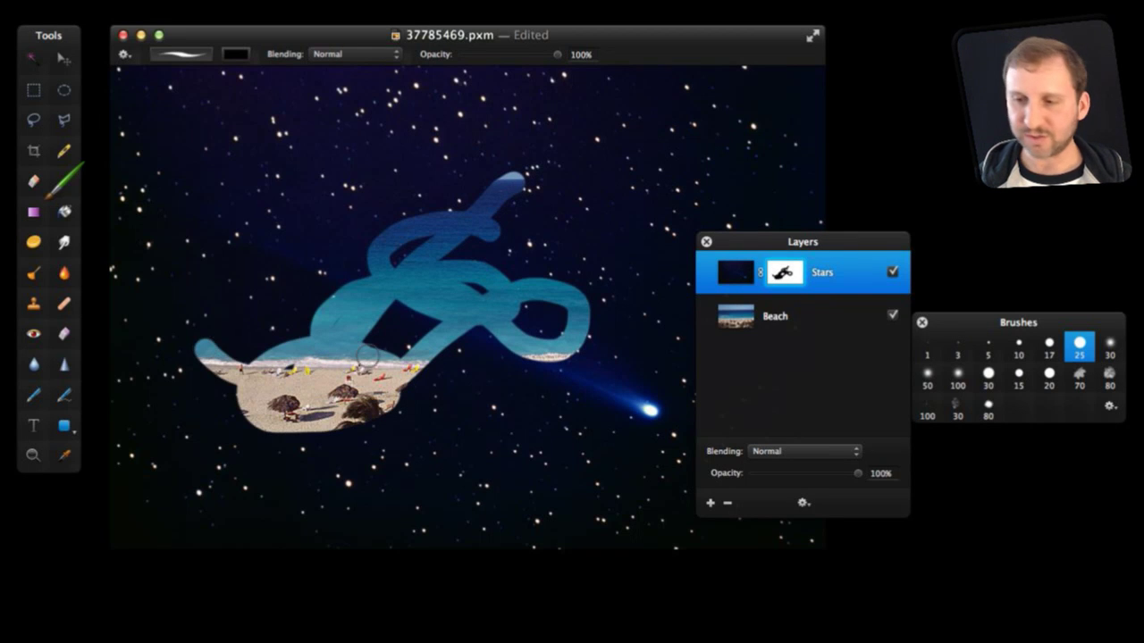
{"action": "key", "text": "super+z"}
{"action": "key", "text": "super+z"}
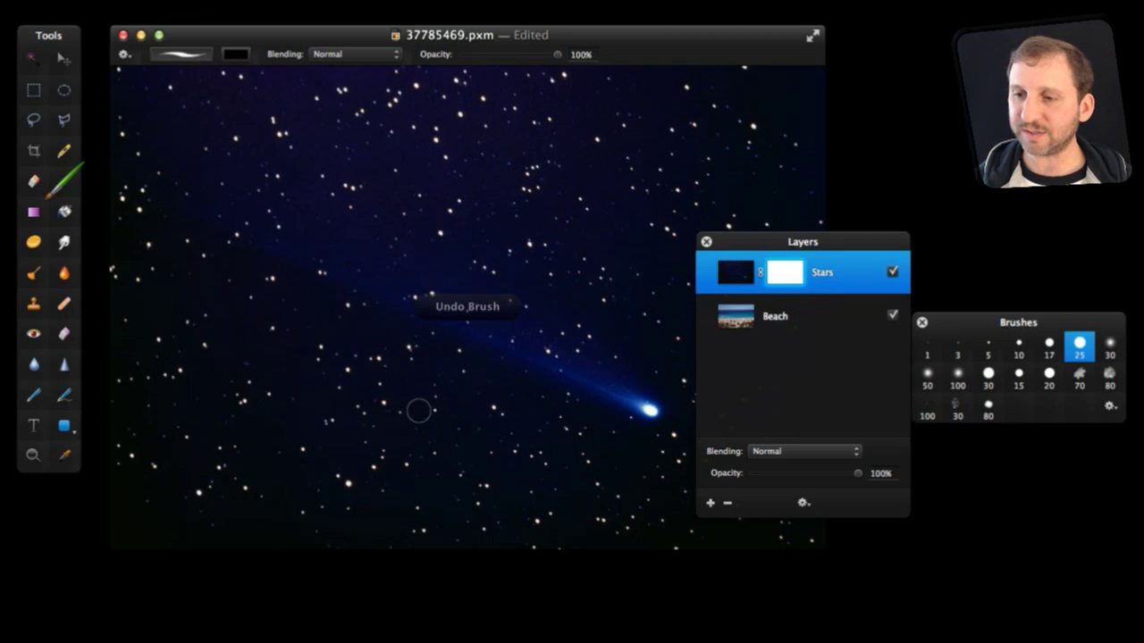
{"action": "mouse_move", "coordinate": [344, 398]}
{"action": "left_mouse_down"}
{"action": "mouse_move", "coordinate": [362, 393]}
{"action": "mouse_move", "coordinate": [420, 454]}
{"action": "mouse_move", "coordinate": [353, 415]}
{"action": "mouse_move", "coordinate": [400, 445]}
{"action": "mouse_move", "coordinate": [424, 407]}
{"action": "mouse_move", "coordinate": [340, 380]}
{"action": "mouse_move", "coordinate": [317, 429]}
{"action": "mouse_move", "coordinate": [408, 389]}
{"action": "mouse_move", "coordinate": [402, 467]}
{"action": "mouse_move", "coordinate": [327, 454]}
{"action": "mouse_move", "coordinate": [453, 388]}
{"action": "left_mouse_up"}
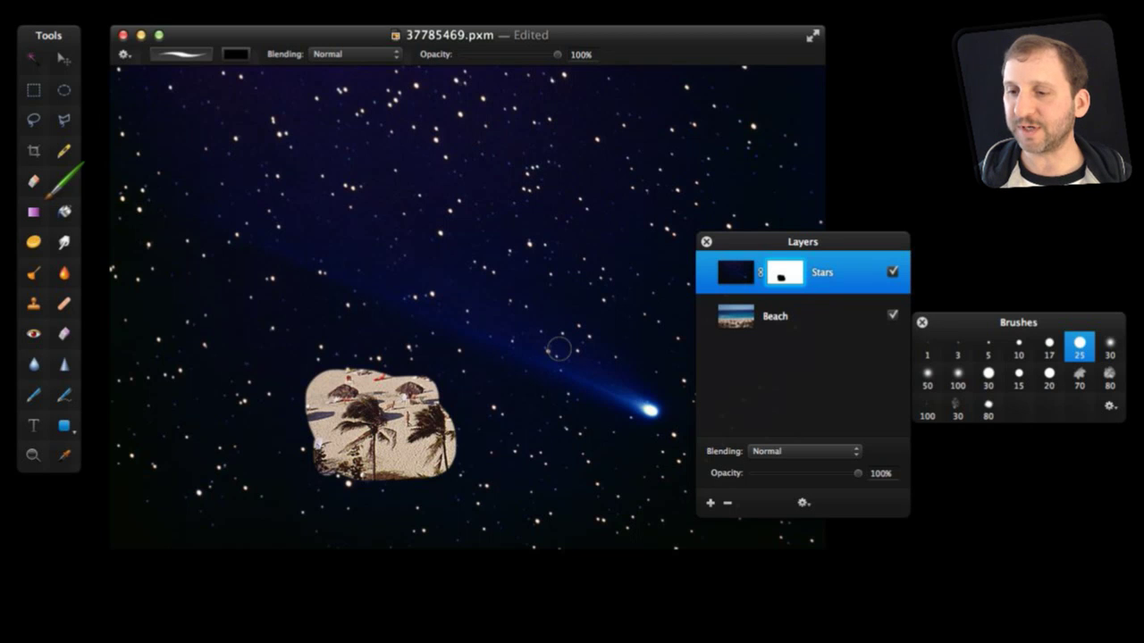
{"action": "left_click", "coordinate": [892, 316]}
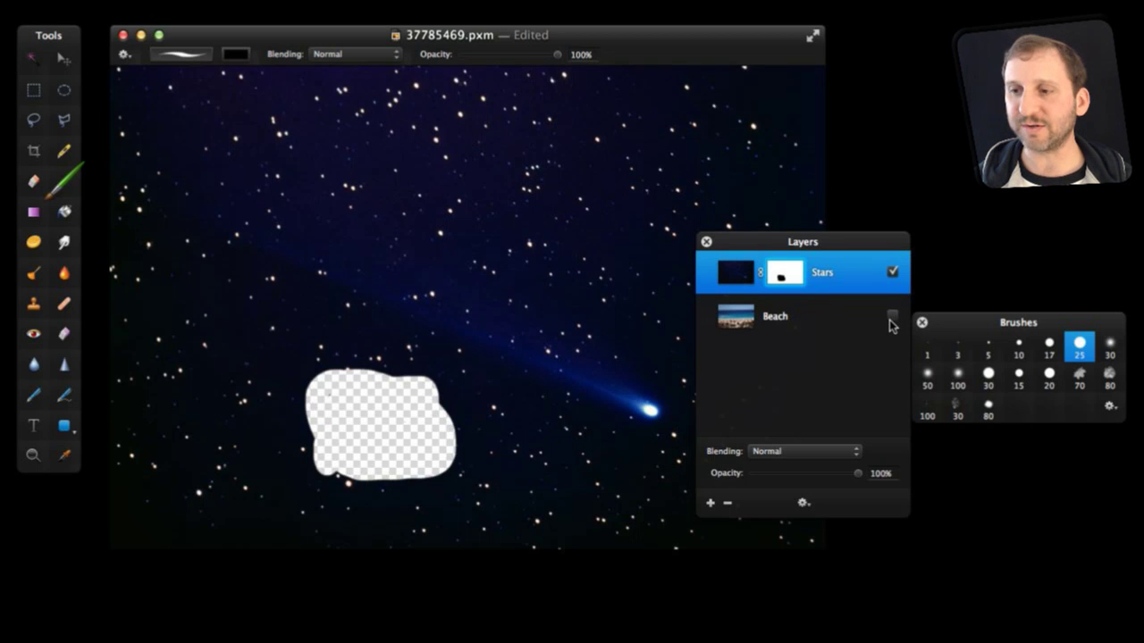
- Show the Beach layer again and undo the painted patch so the Stars mask is all white
{"action": "left_click", "coordinate": [892, 316]}
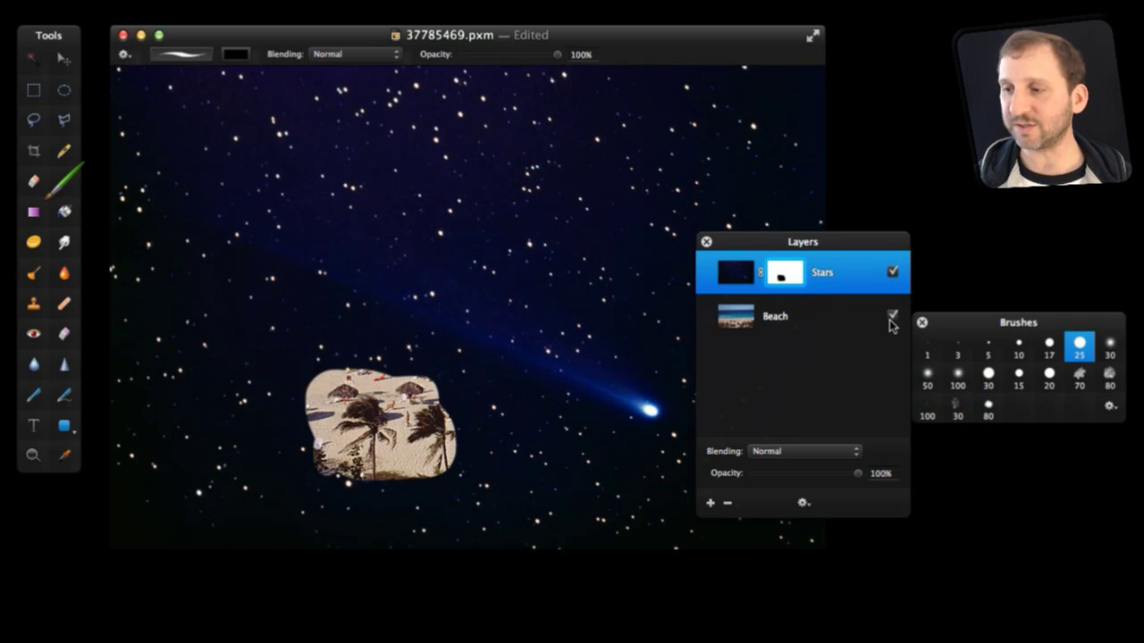
{"action": "key", "text": "super+z"}
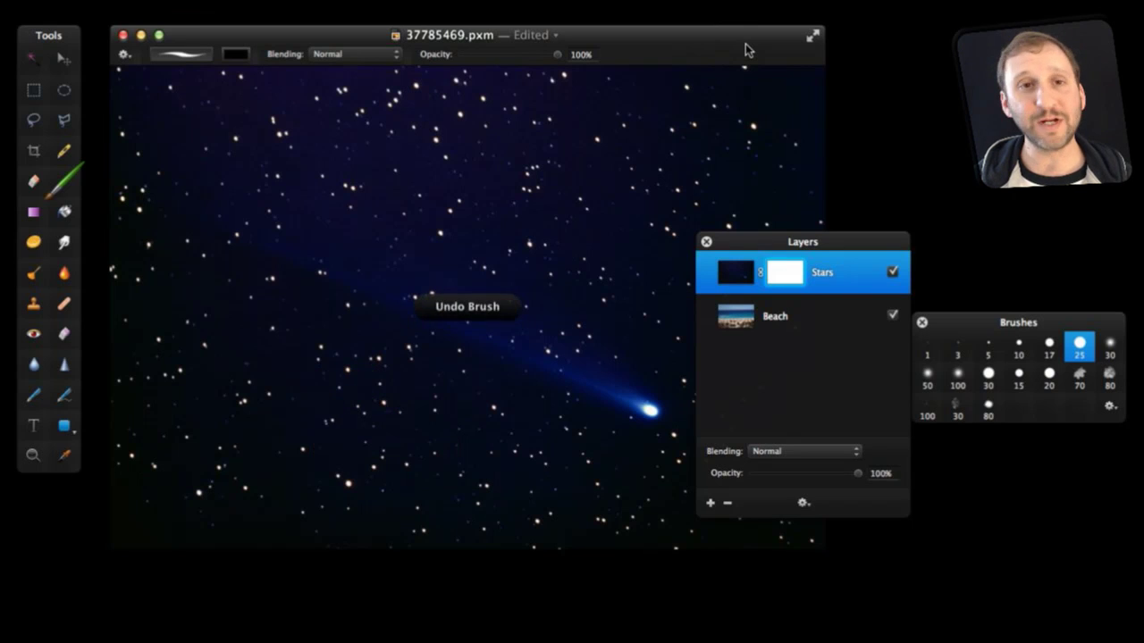
{"action": "left_click", "coordinate": [34, 215]}
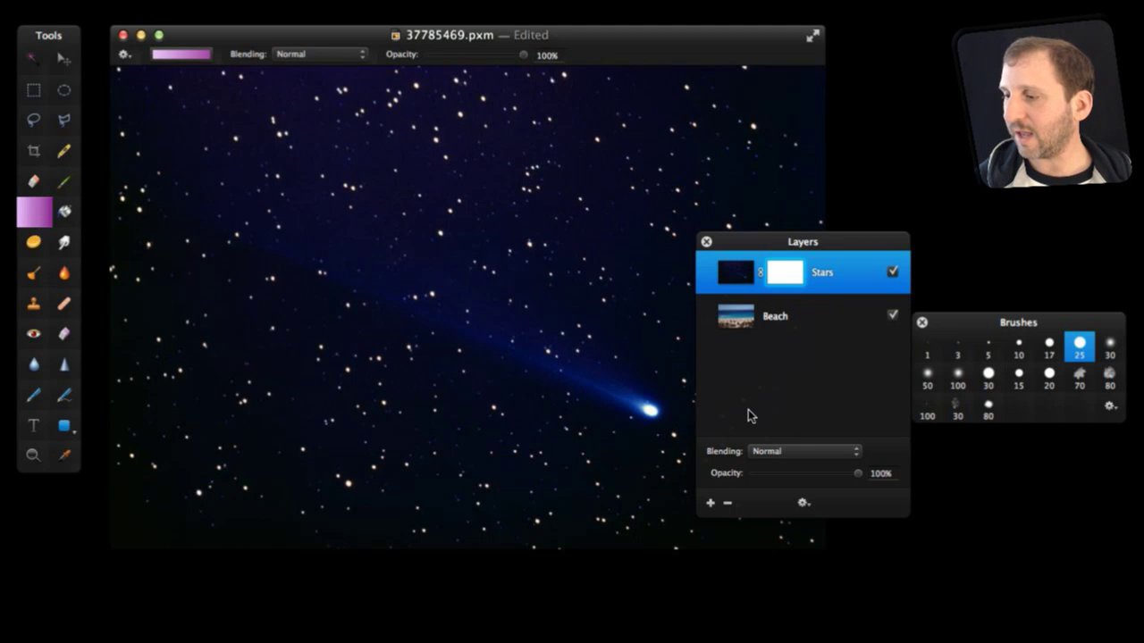
- Drag a diagonal white-to-black gradient across the Stars mask from upper left to lower right
{"action": "left_click", "coordinate": [36, 214]}
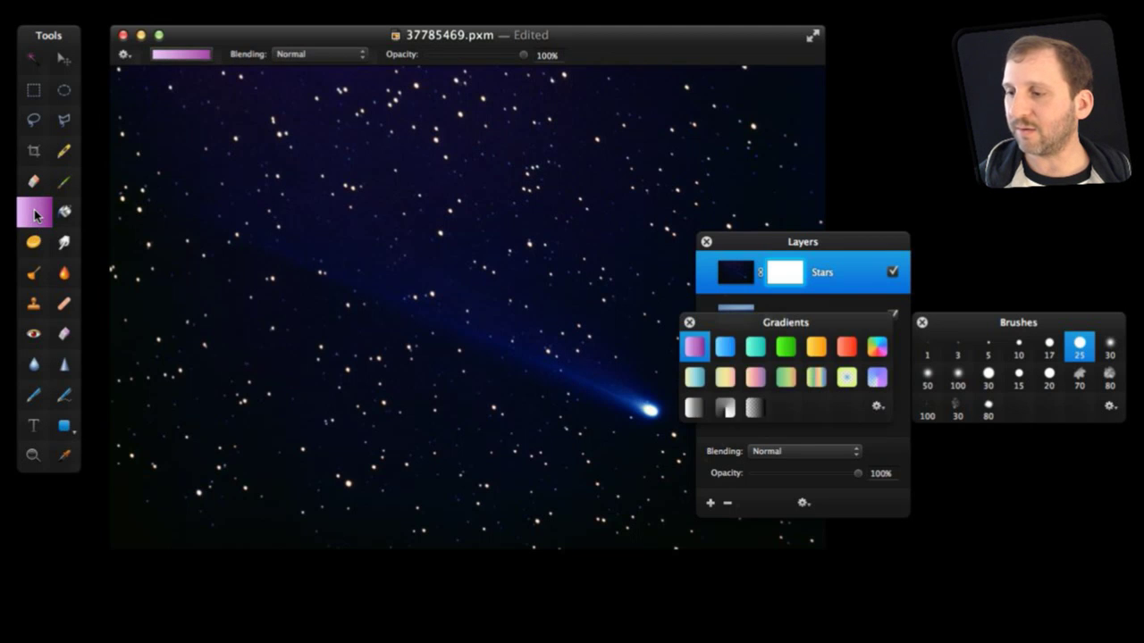
{"action": "left_click", "coordinate": [695, 406]}
{"action": "left_click", "coordinate": [689, 322]}
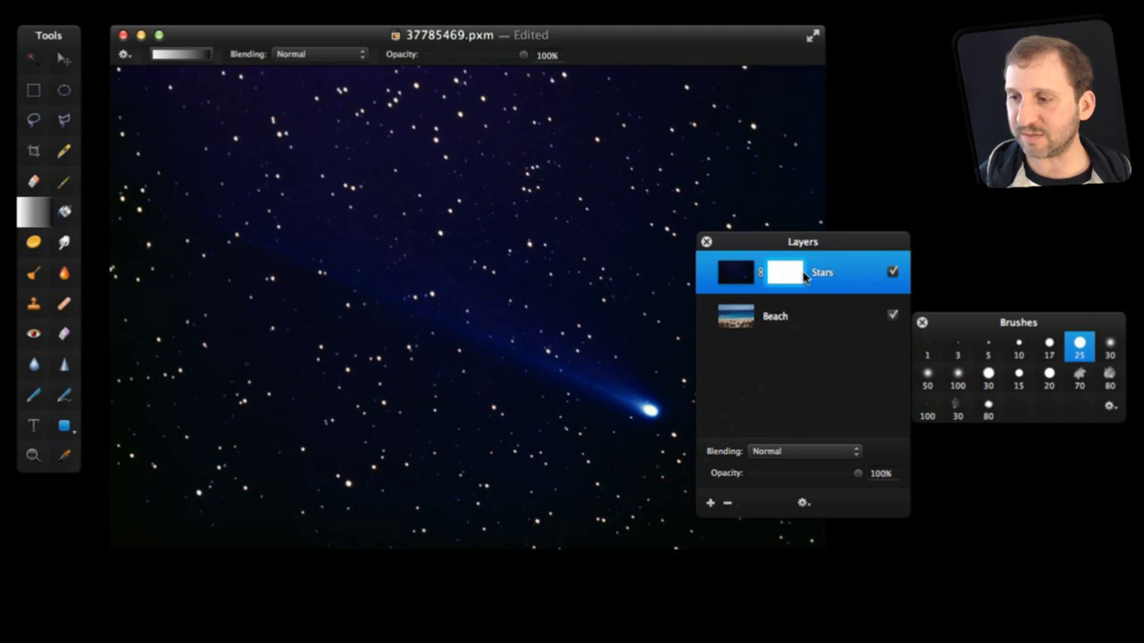
{"action": "left_click_drag", "start_coordinate": [255, 175], "coordinate": [626, 469]}
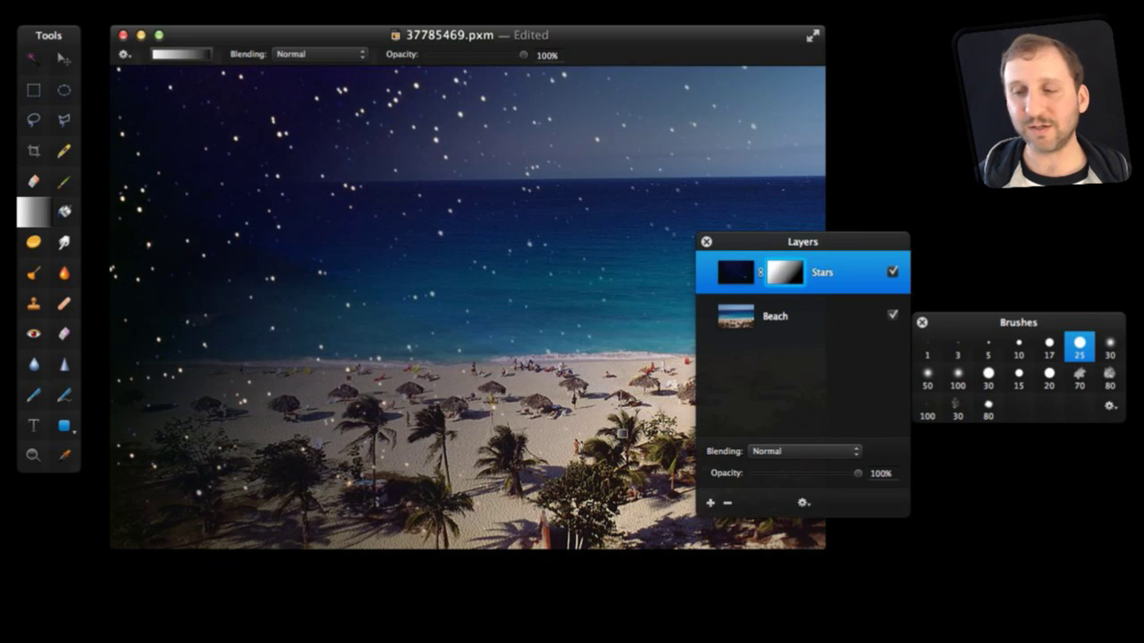
- Redraw the Stars mask gradient vertically from the top so stars fade out at the horizon
{"action": "key", "text": "super+z"}
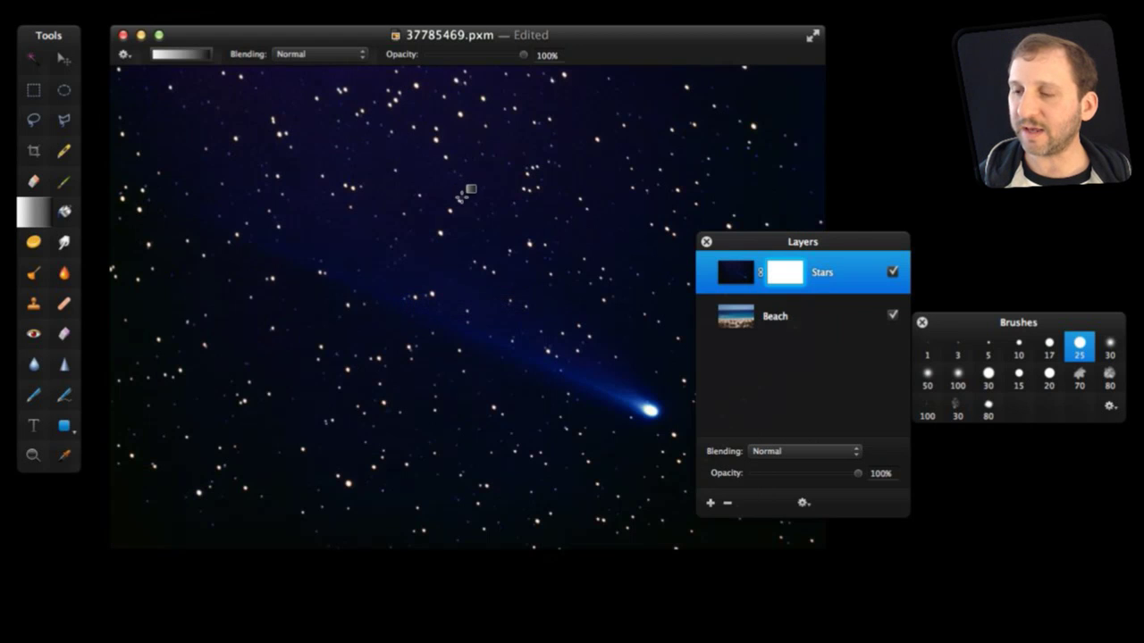
{"action": "left_click_drag", "start_coordinate": [454, 195], "coordinate": [461, 552]}
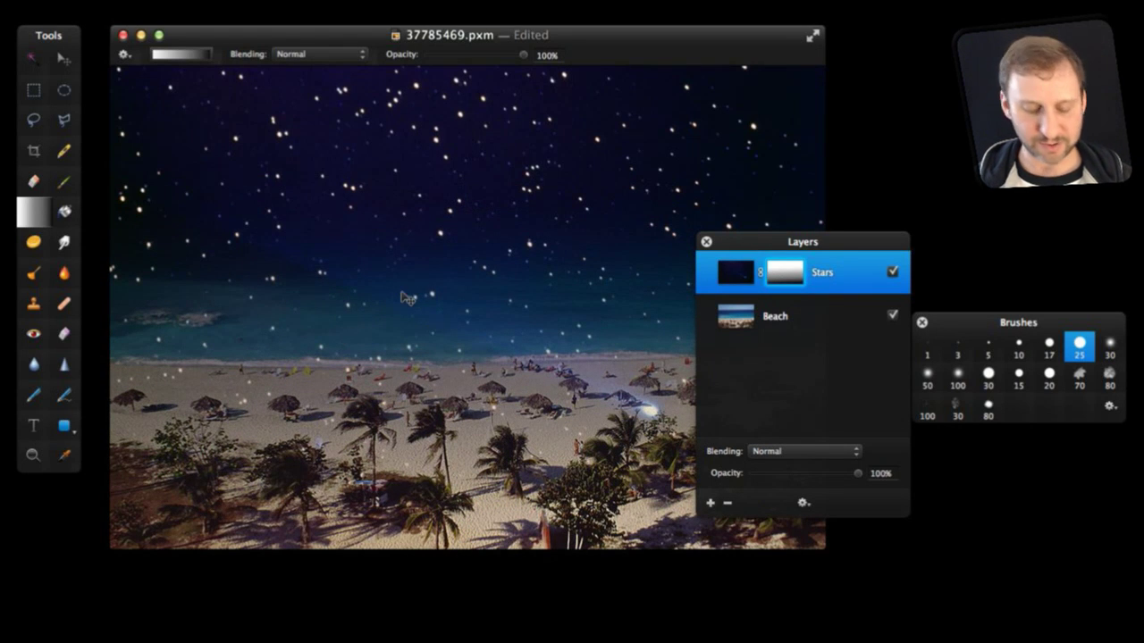
{"action": "key", "text": "super+z"}
{"action": "left_click_drag", "start_coordinate": [466, 128], "coordinate": [468, 358]}
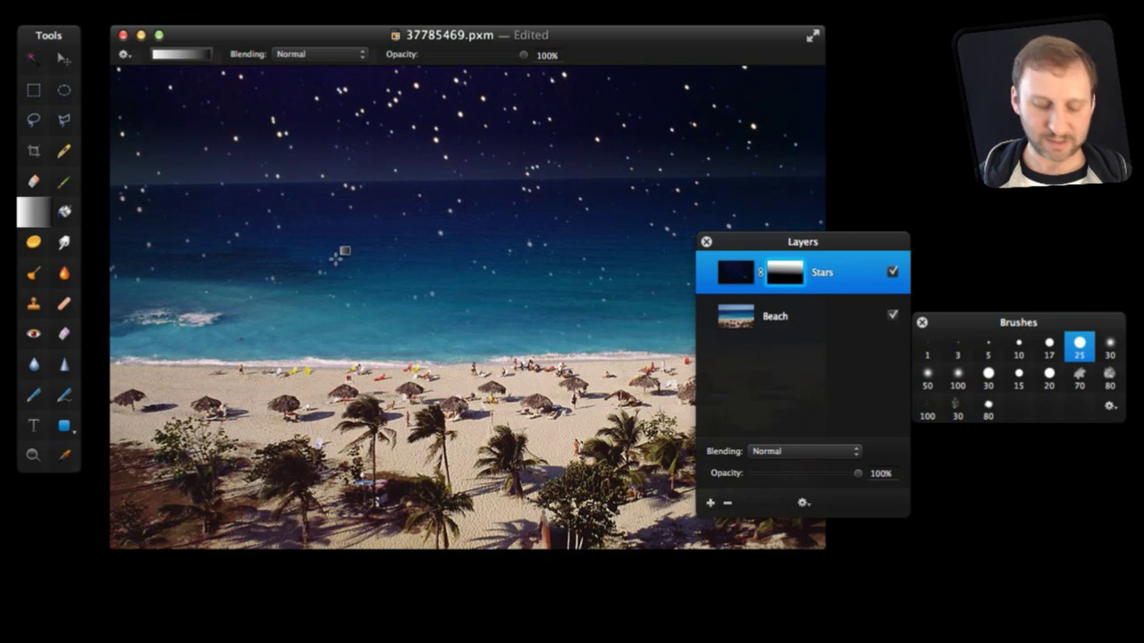
{"action": "key", "text": "super+z"}
{"action": "left_click_drag", "start_coordinate": [492, 67], "coordinate": [486, 184]}
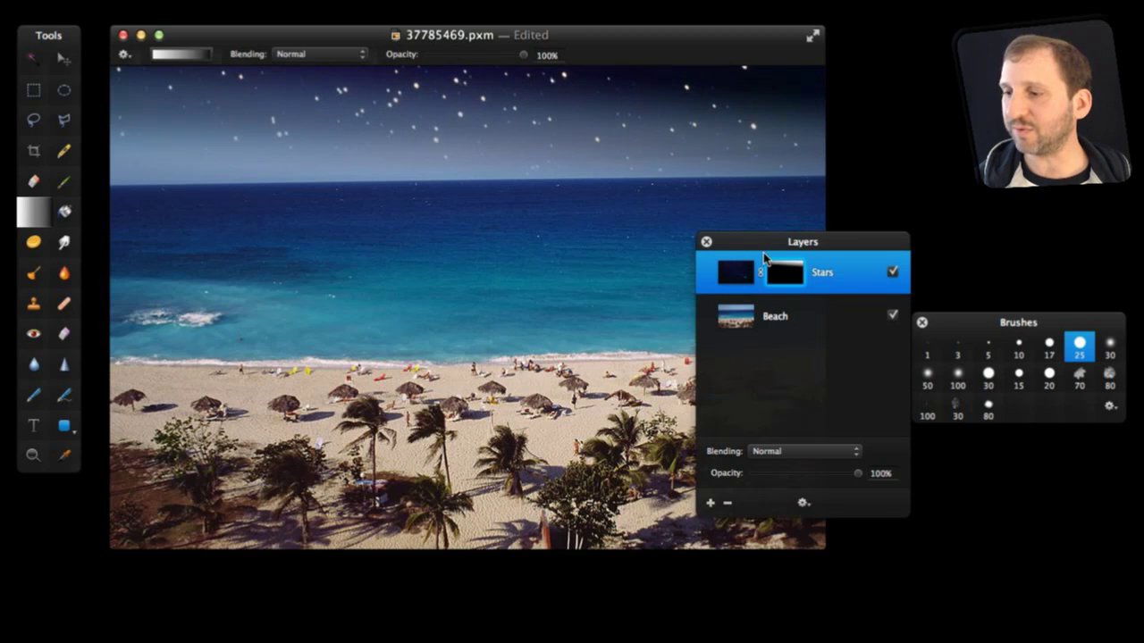
{"action": "key", "text": "v"}
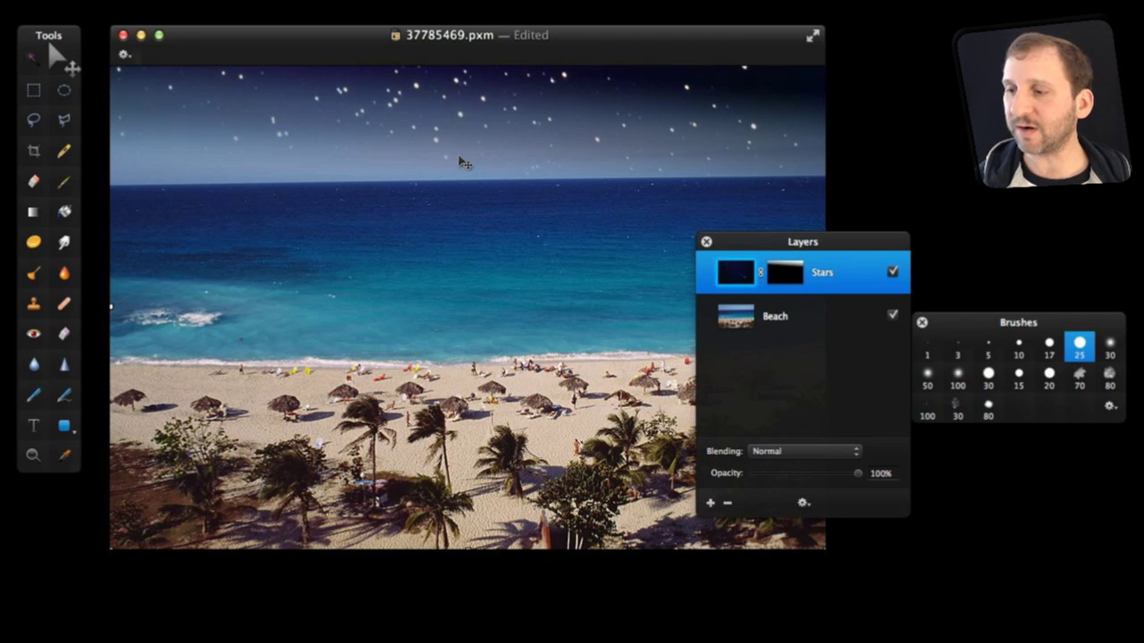
- Shift the Stars layer so the comet streaks across the sky just above the horizon
{"action": "left_click_drag", "start_coordinate": [462, 162], "coordinate": [443, 277]}
{"action": "key", "text": "super+z"}
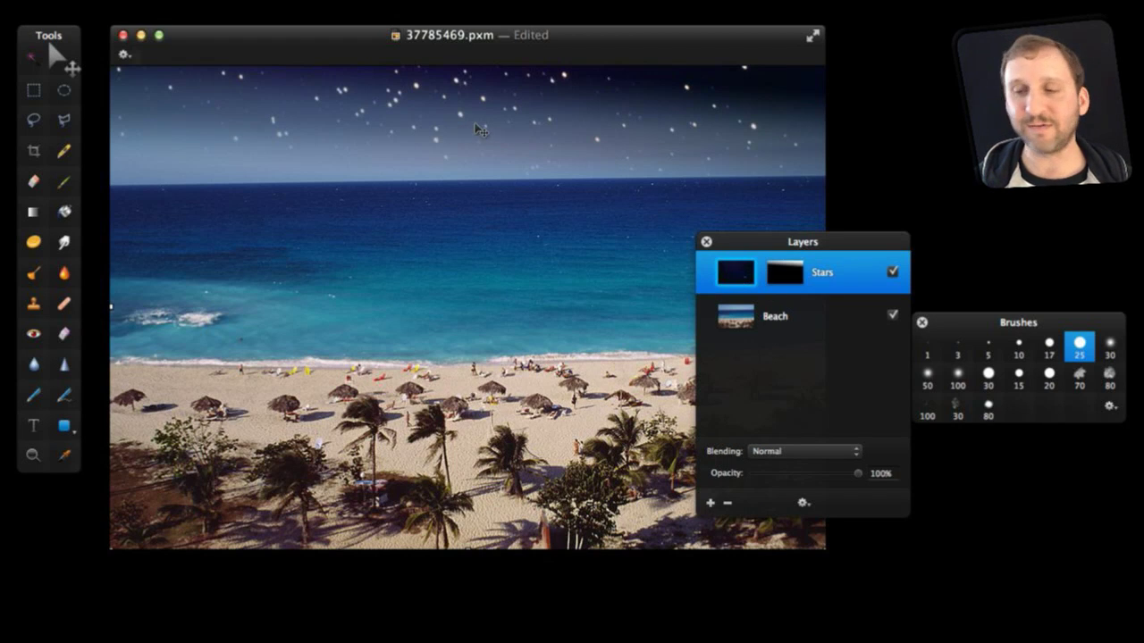
{"action": "mouse_move", "coordinate": [476, 127]}
{"action": "left_mouse_down"}
{"action": "mouse_move", "coordinate": [478, 144]}
{"action": "mouse_move", "coordinate": [478, 111]}
{"action": "left_mouse_up"}
{"action": "mouse_move", "coordinate": [480, 154]}
{"action": "left_mouse_down"}
{"action": "mouse_move", "coordinate": [482, 101]}
{"action": "mouse_move", "coordinate": [478, 154]}
{"action": "left_mouse_up"}
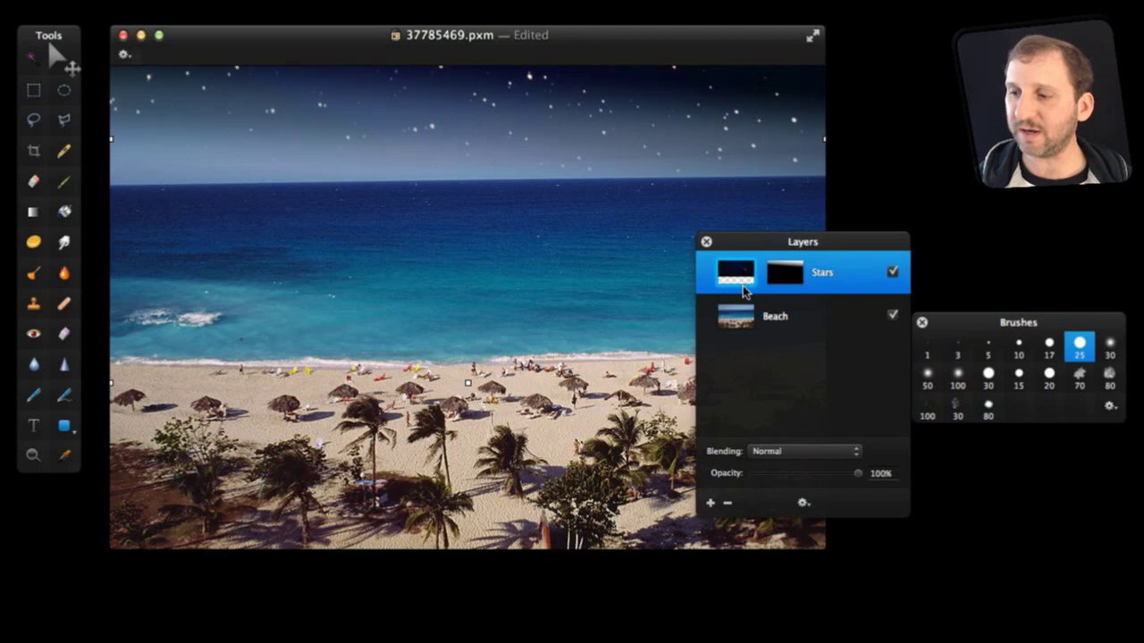
{"action": "mouse_move", "coordinate": [528, 163]}
{"action": "left_mouse_down"}
{"action": "mouse_move", "coordinate": [533, 87]}
{"action": "mouse_move", "coordinate": [542, 153]}
{"action": "mouse_move", "coordinate": [540, 134]}
{"action": "left_mouse_up"}
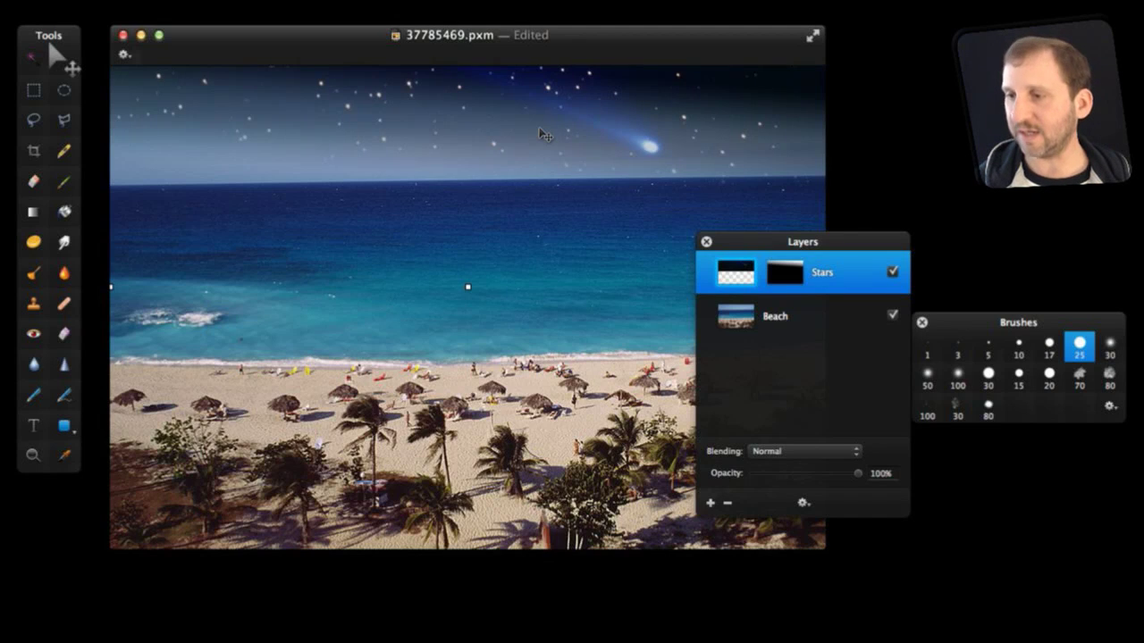
{"action": "left_click", "coordinate": [552, 240]}
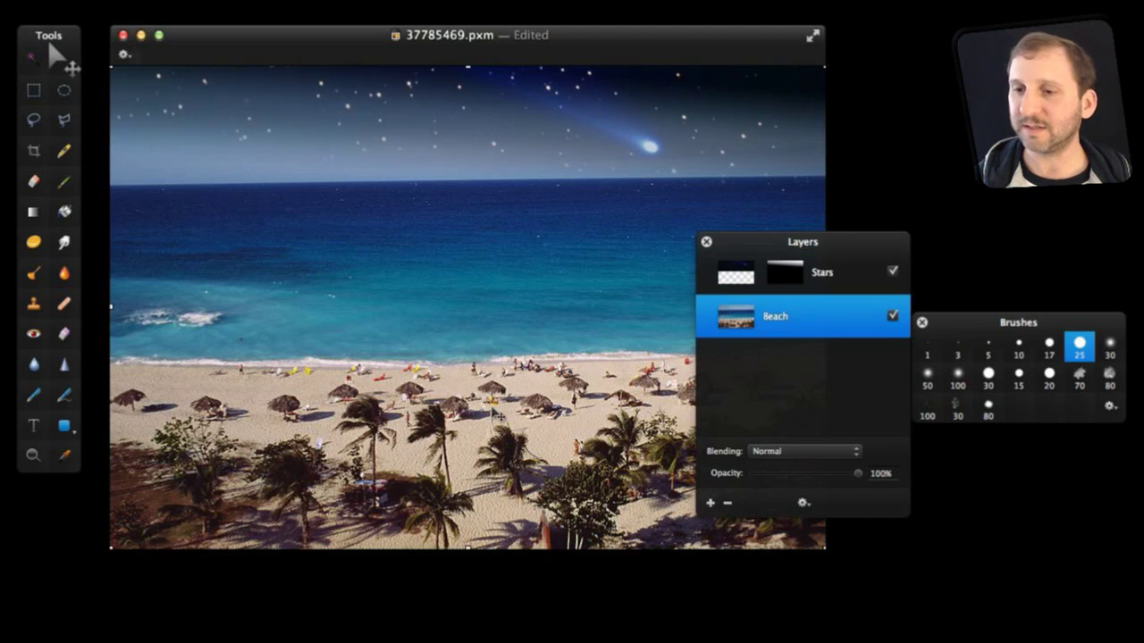